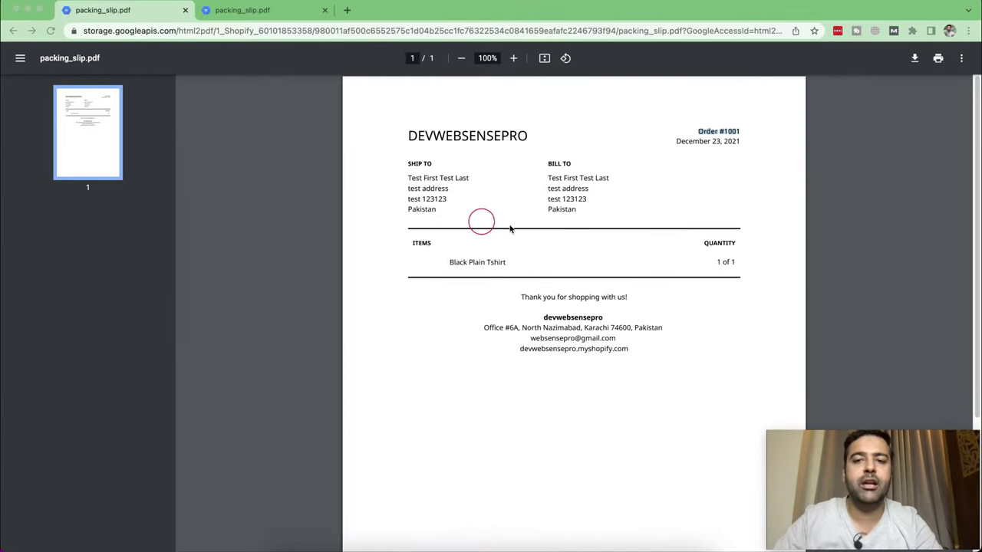
Switch to the second packing_slip.pdf, which shows the WebSensePro logo above the thank-you footer.
click(579, 211)
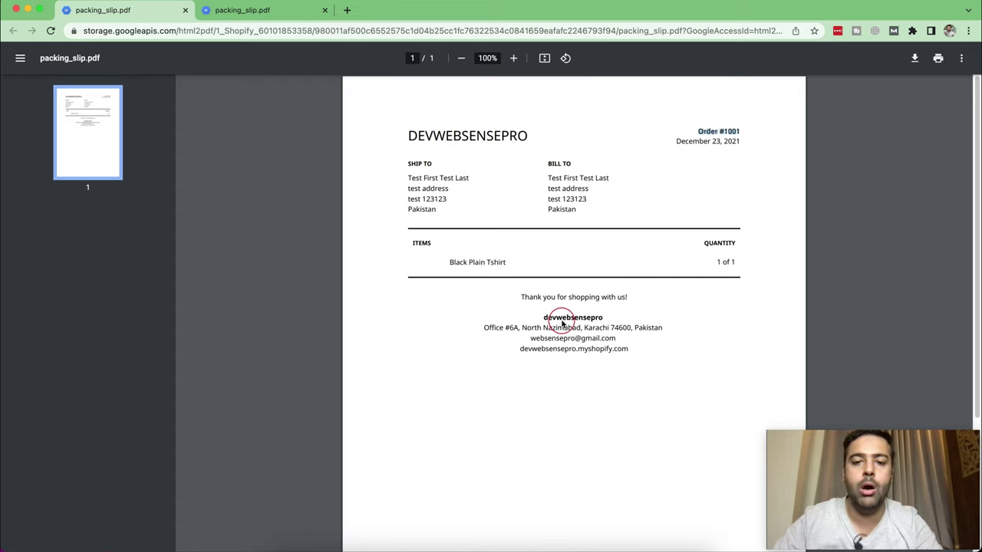
click(261, 10)
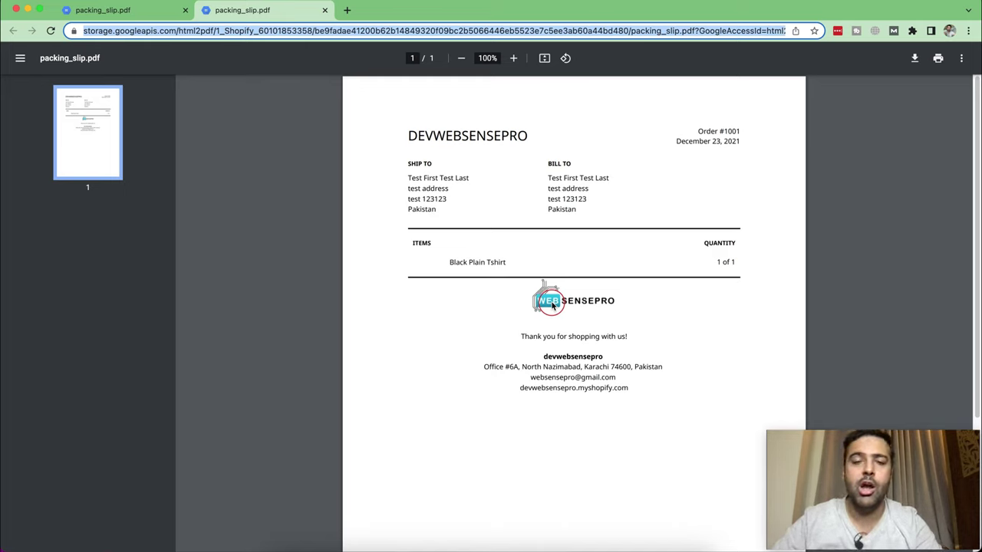
Load devwebsensepro.myshopify.com/admin in a new browser tab.
click(348, 11)
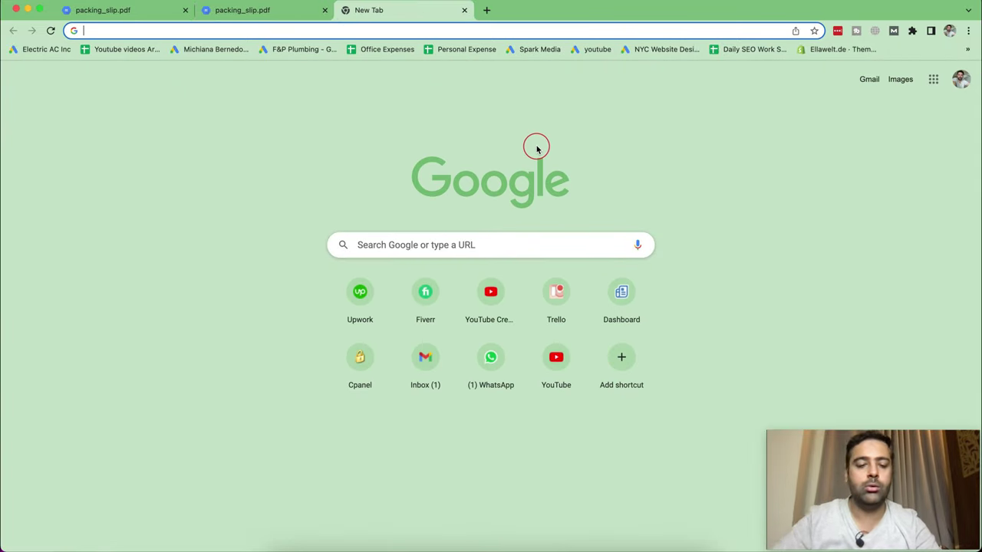
text(dev)
key(Right)
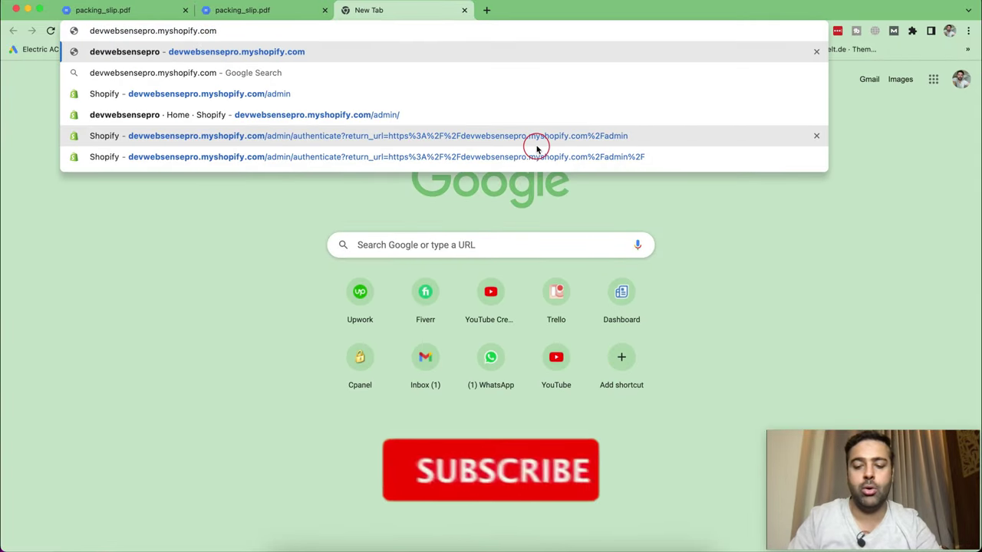
text(/adi)
key(BackSpace)
text(min)
key(Return)
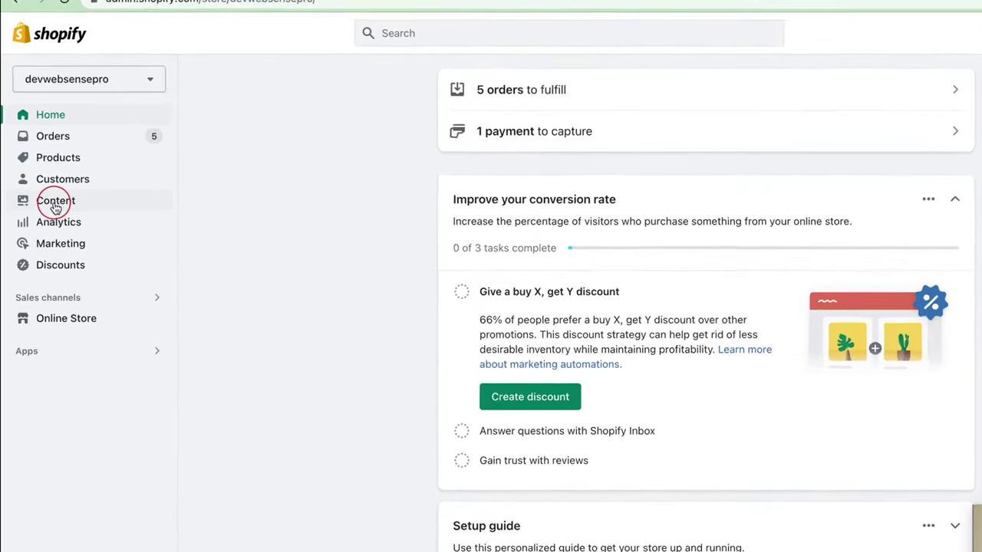
Go to Content > Files and start a new file upload.
click(43, 196)
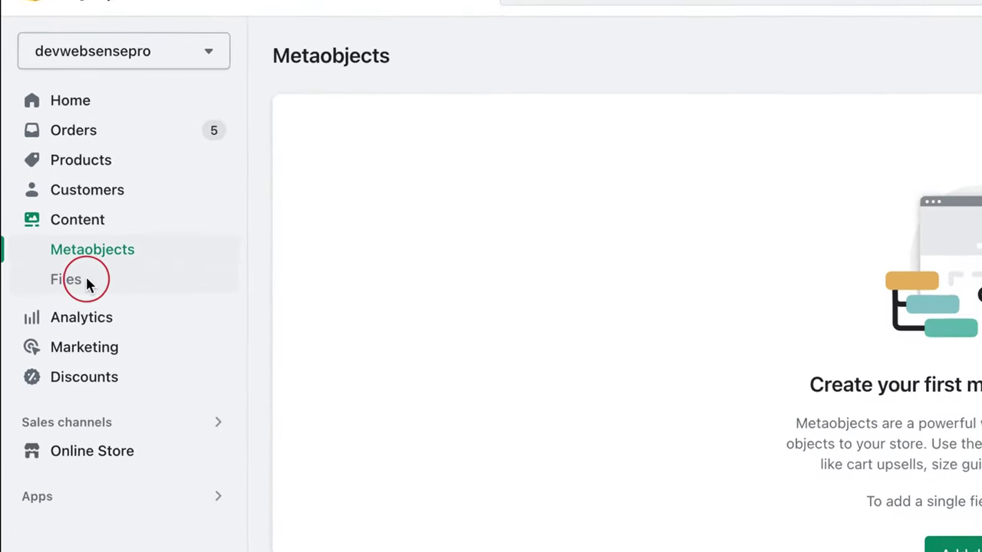
click(91, 290)
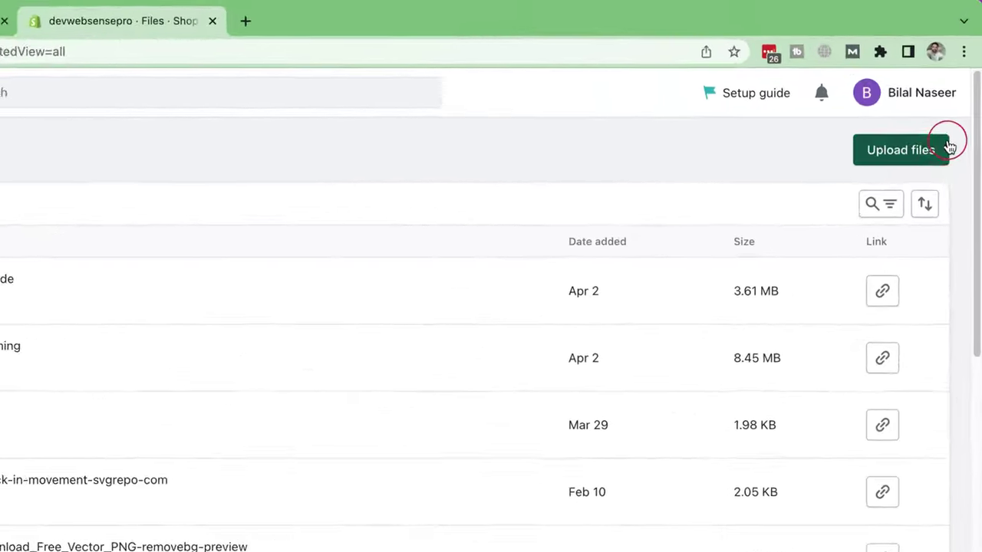
click(939, 152)
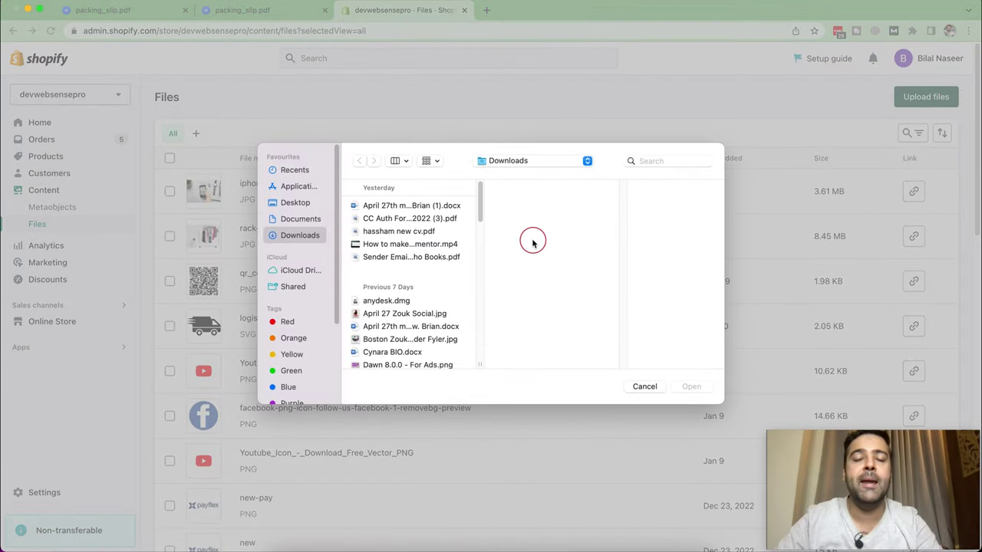
Choose logo.png (192×80) from the Desktop as the file to upload.
click(292, 208)
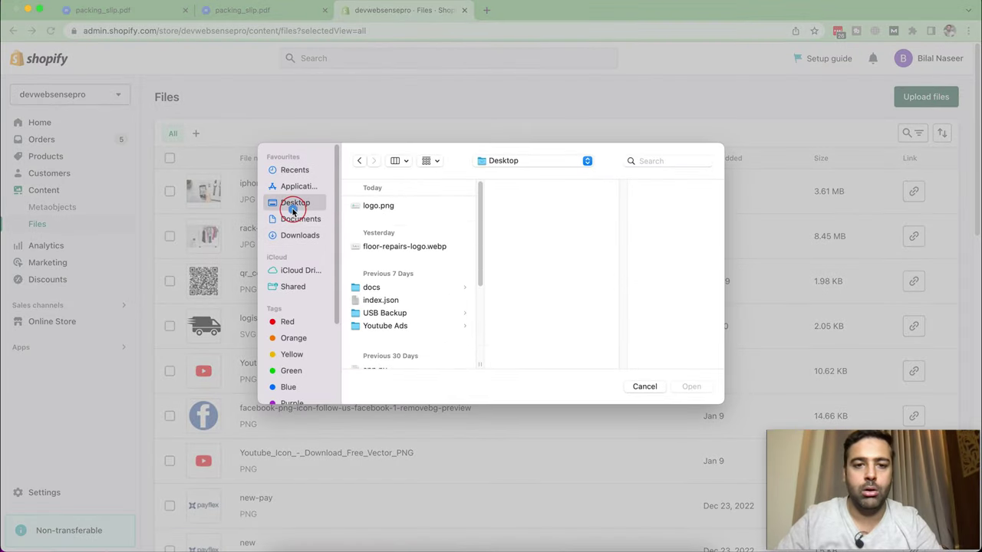
click(400, 210)
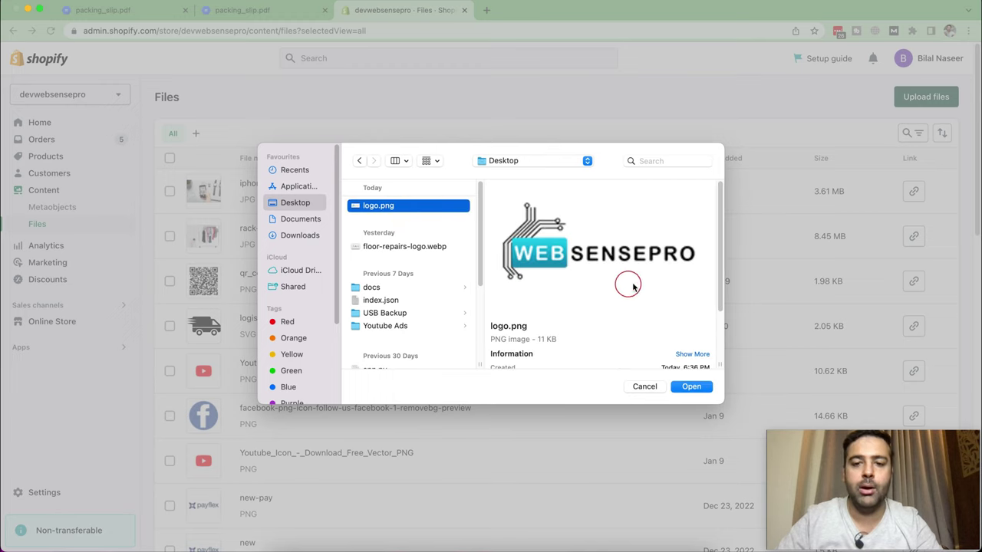
scroll(633, 287, down, 2)
scroll(642, 277, down, 2)
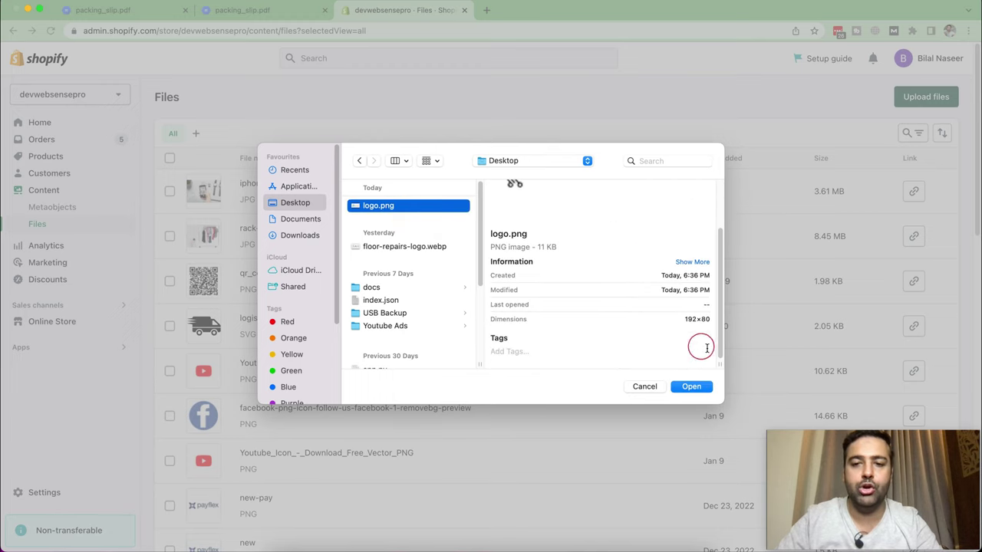
drag(685, 319, 715, 323)
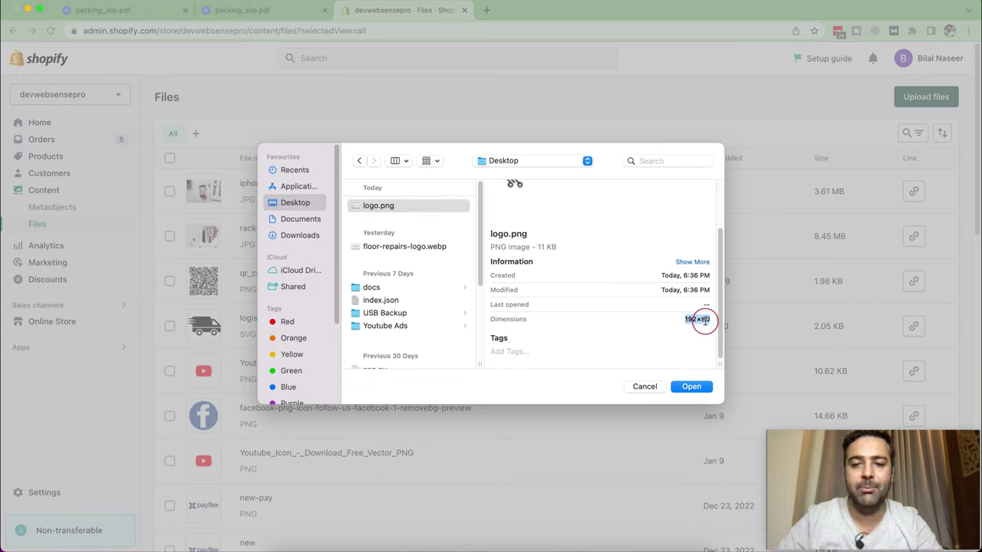
Upload logo.png, copy its file link, and go to Settings.
click(692, 388)
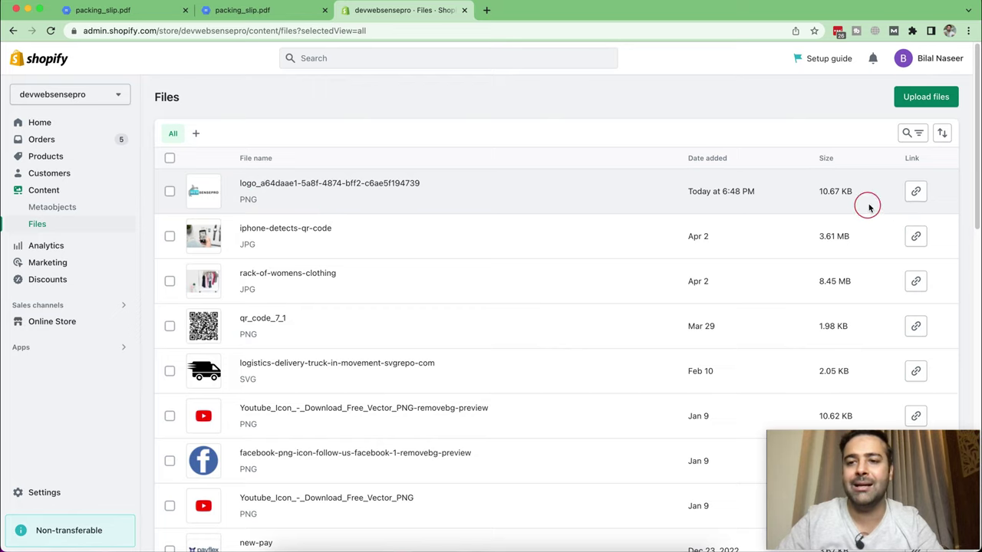
click(915, 192)
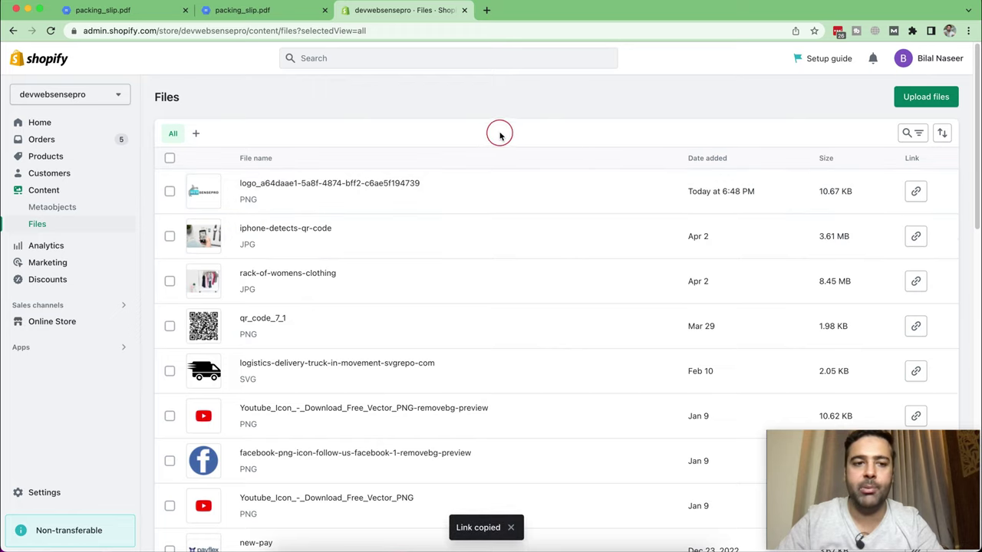
click(46, 495)
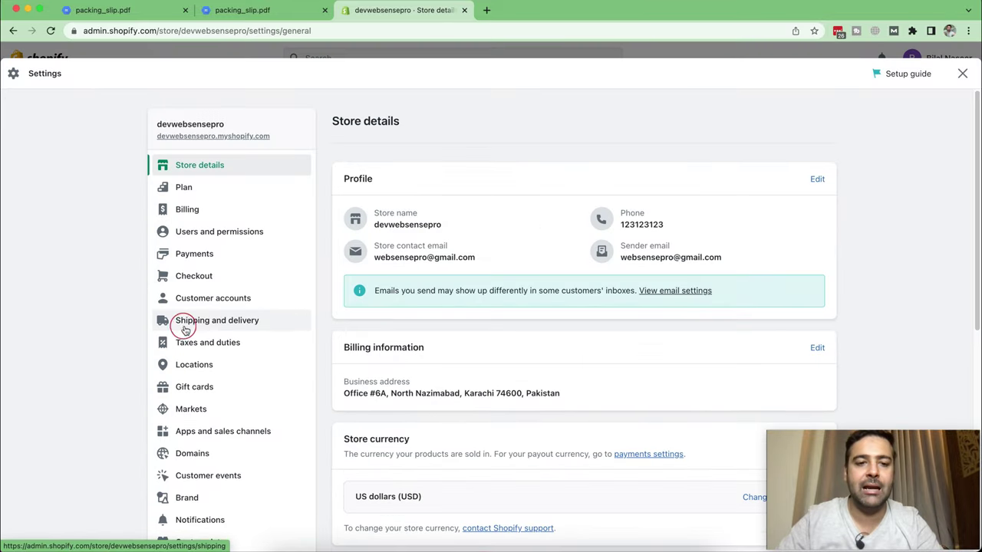
In Shipping and delivery, open the Packing slip template under Packing slips for editing.
click(234, 322)
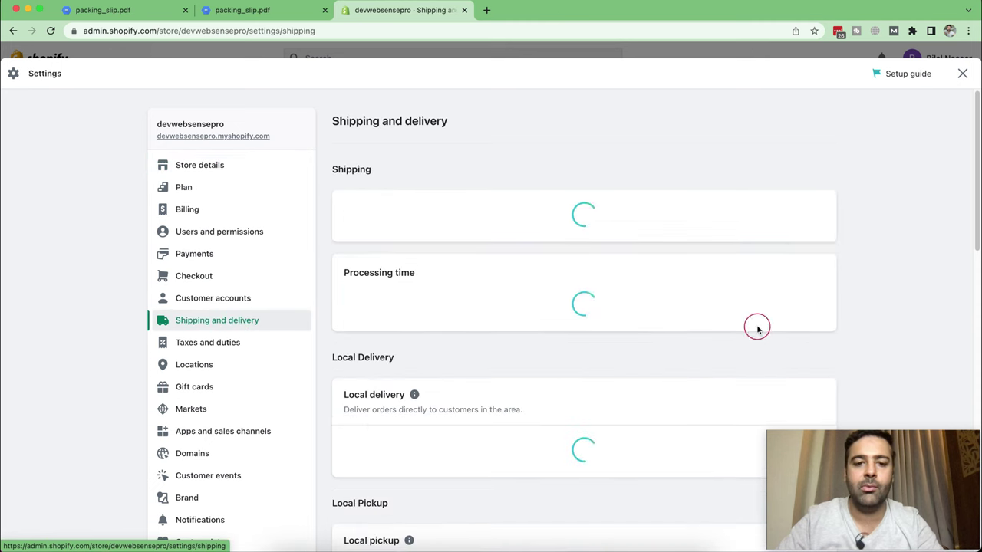
scroll(748, 163, down, 5)
scroll(713, 177, down, 8)
scroll(680, 192, down, 10)
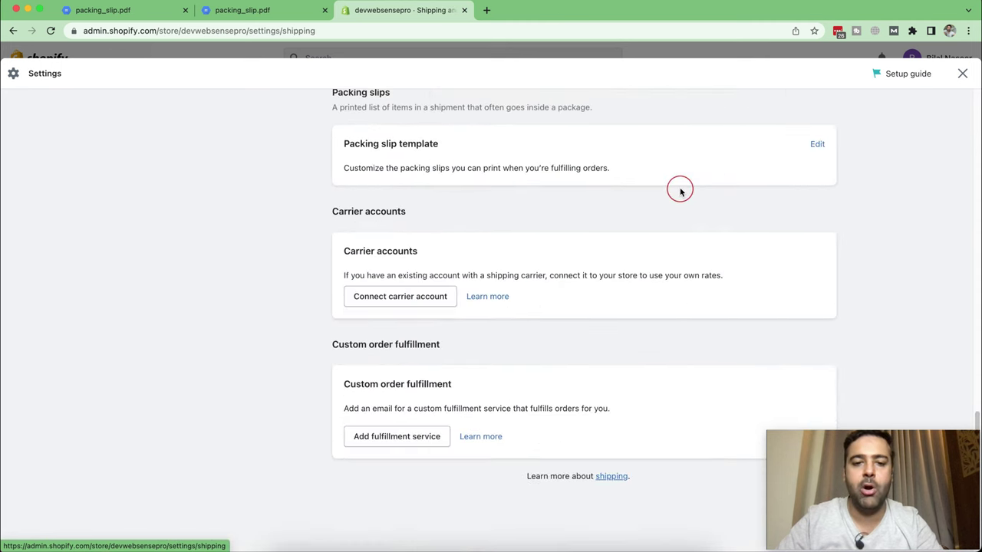
scroll(390, 159, up, 2)
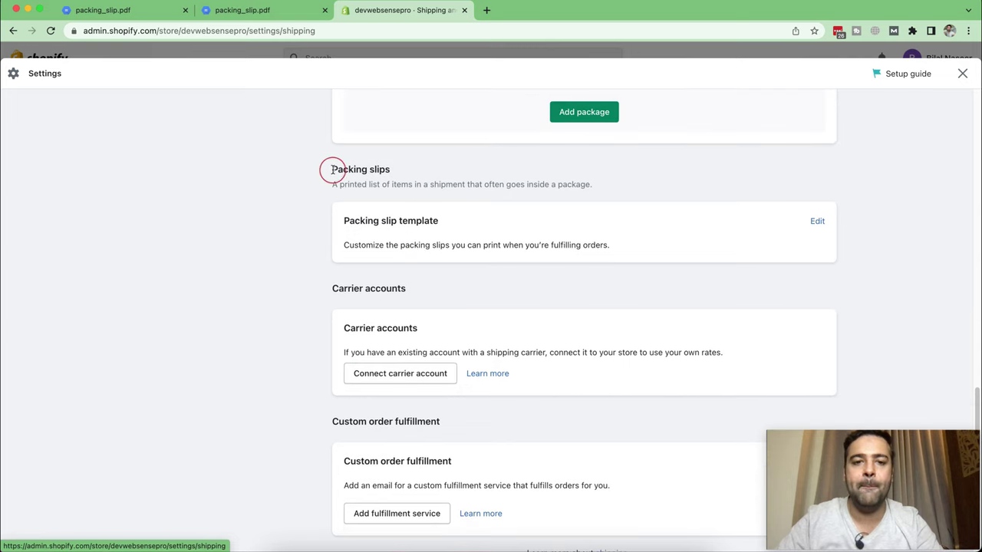
drag(332, 170, 391, 174)
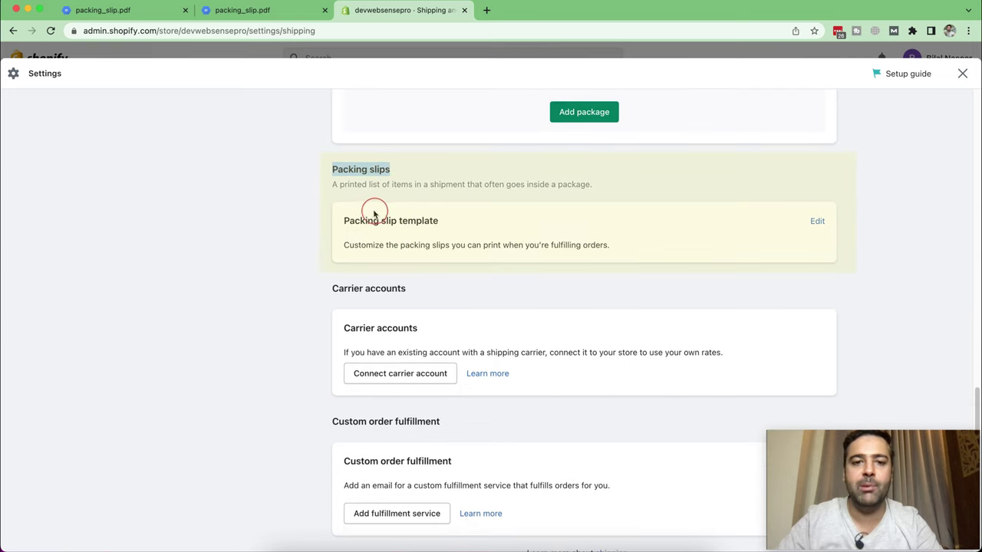
drag(344, 221, 441, 221)
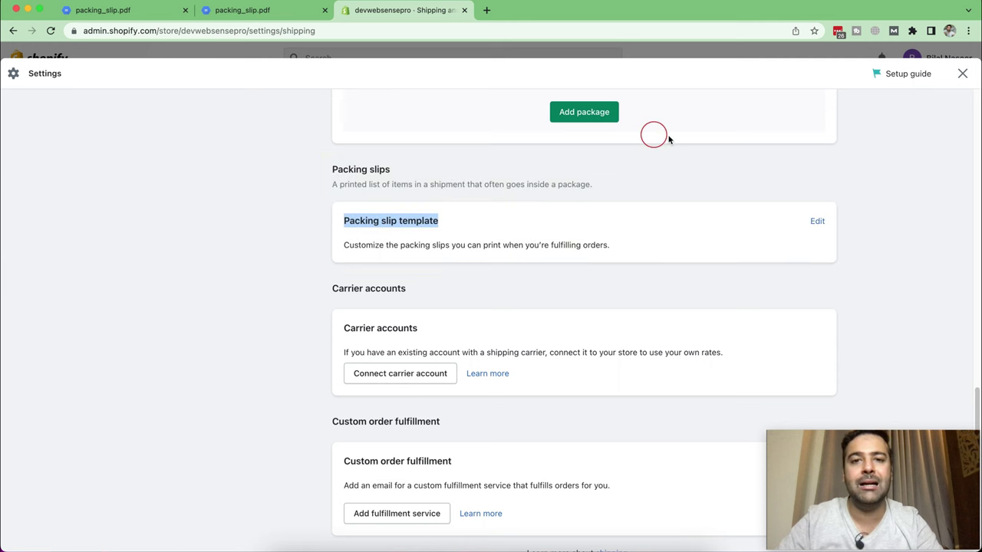
click(817, 222)
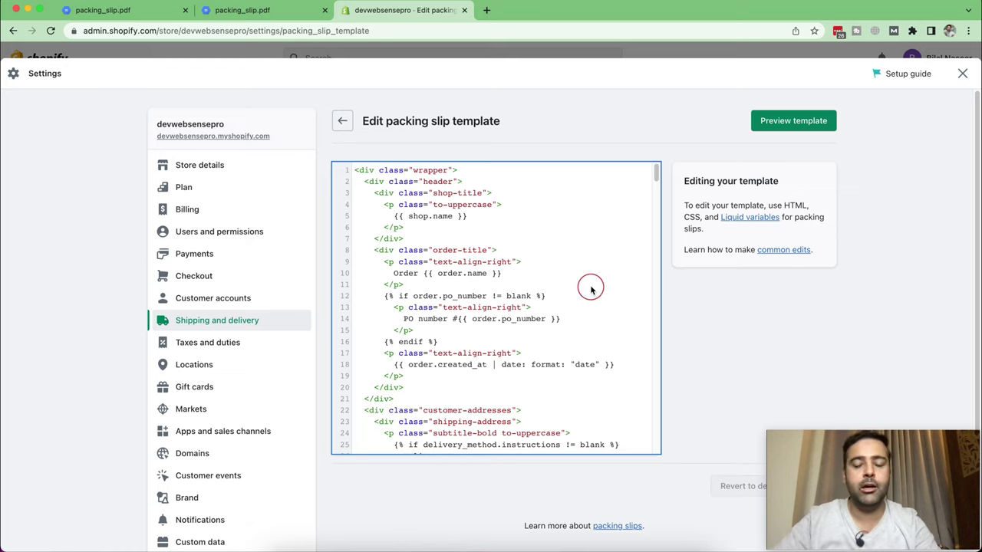
Find class="footer" and insert a blank line after the endif just above the footer div.
key(ctrl+f)
text(class=)
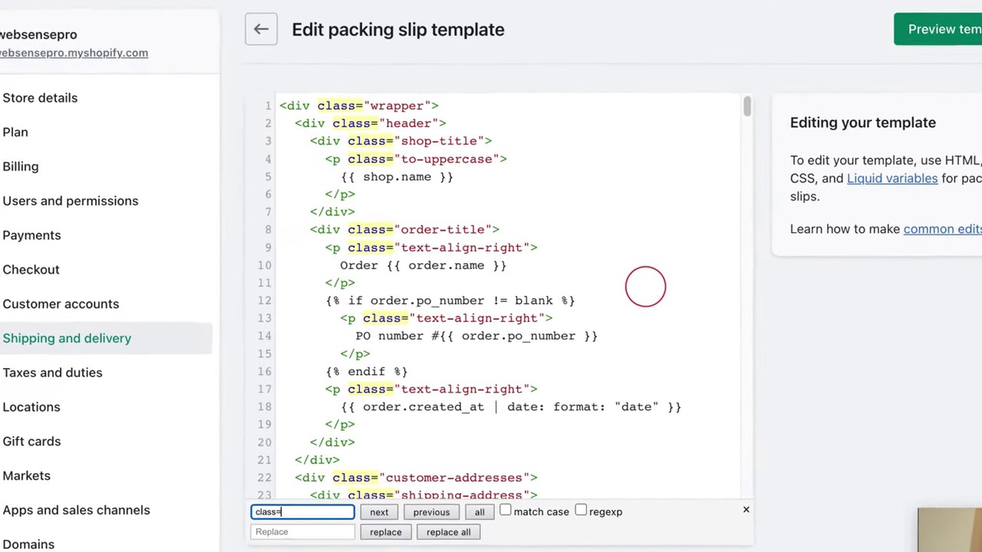
text("footer")
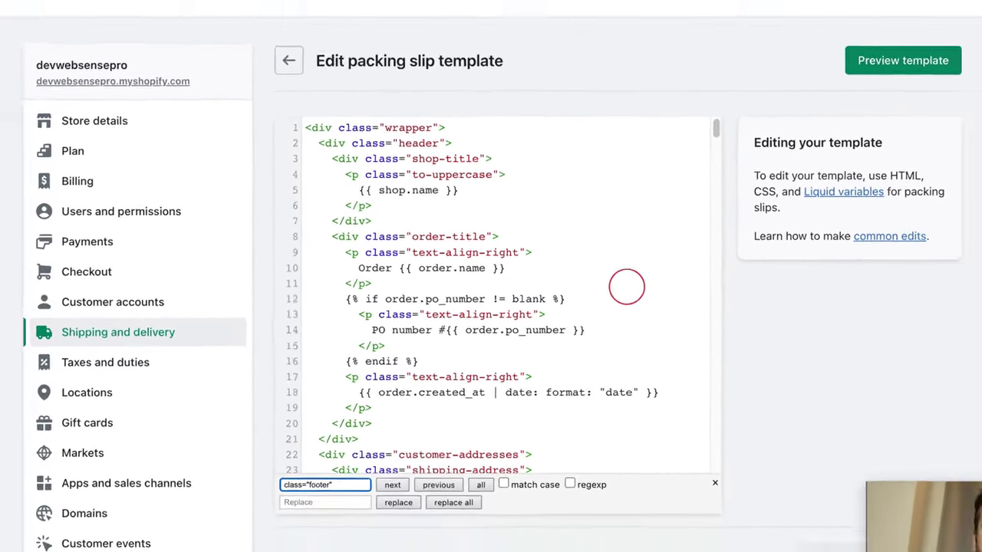
key(Return)
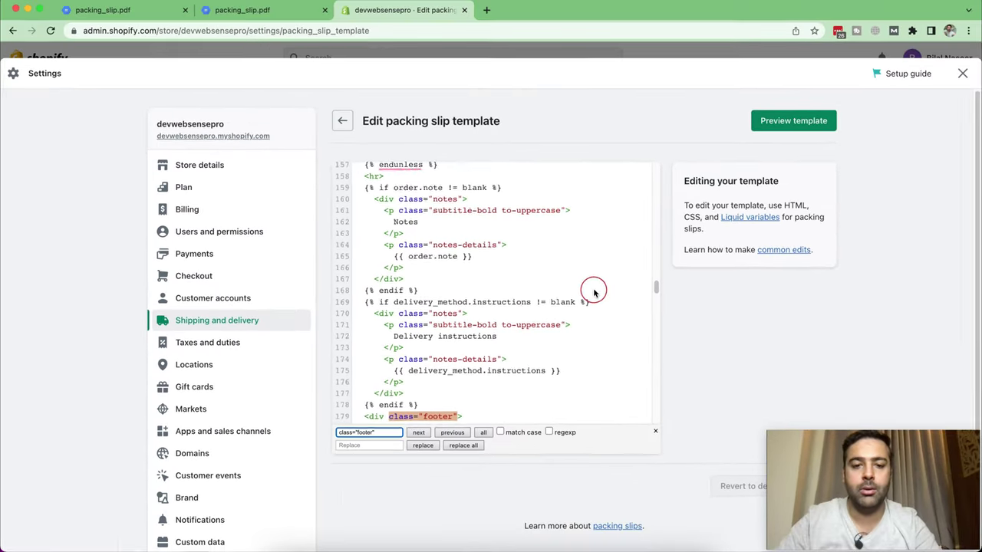
scroll(593, 299, down, 2)
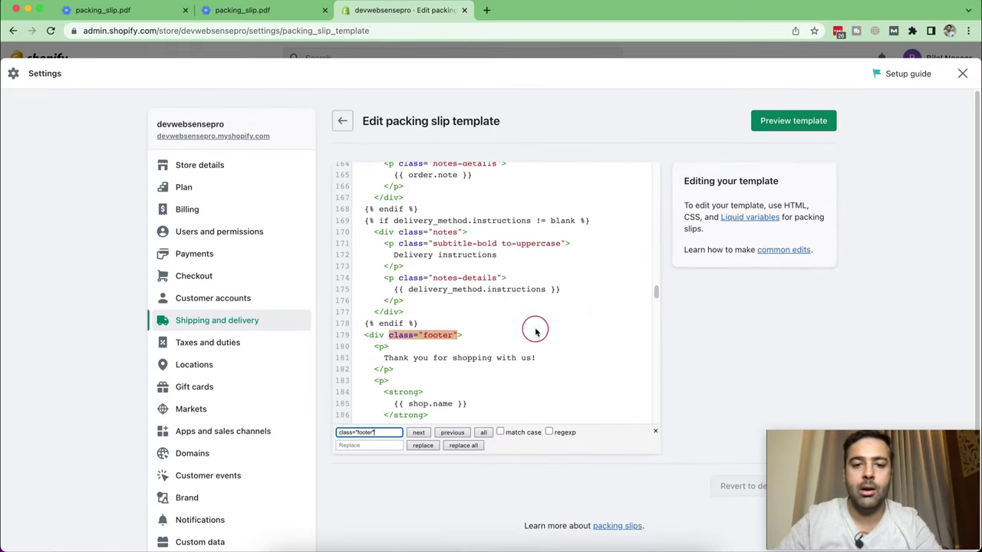
click(432, 328)
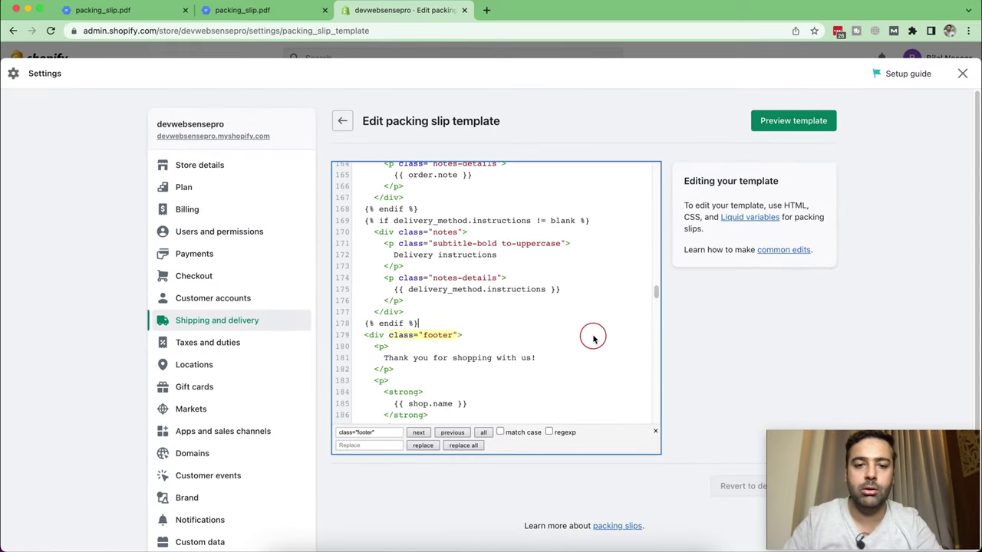
key(Return)
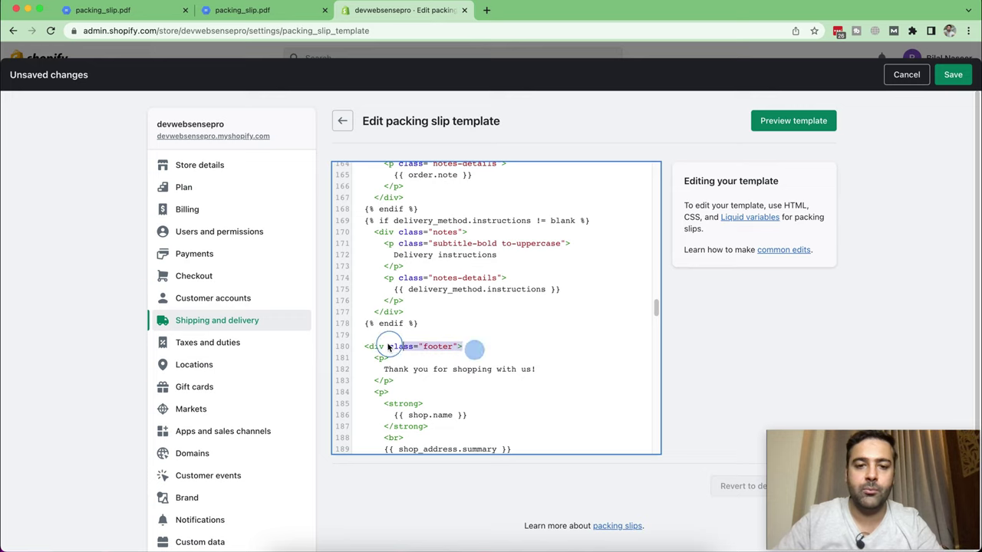
drag(463, 347, 364, 347)
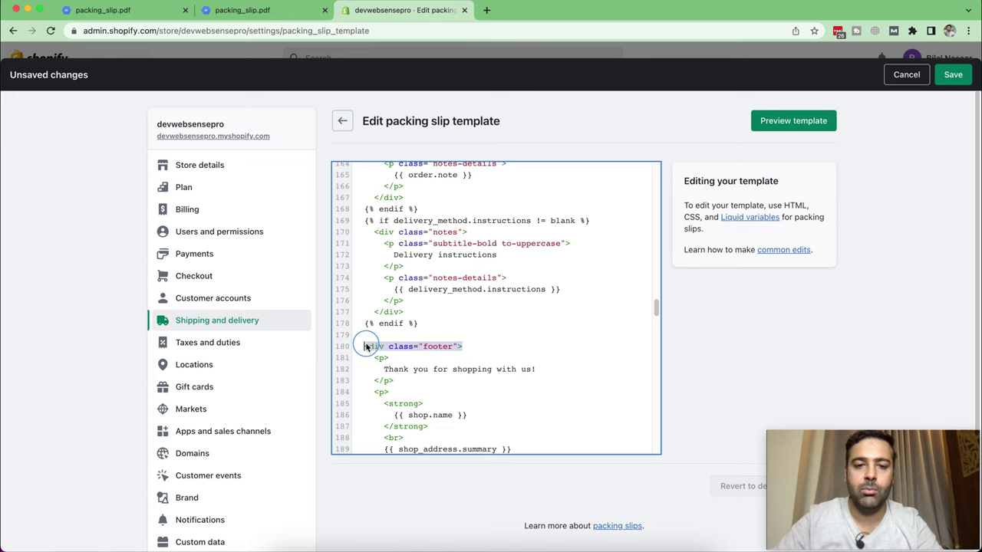
click(422, 337)
Replace the old src URL in the centred image snippet with the new logo's link.
click(568, 547)
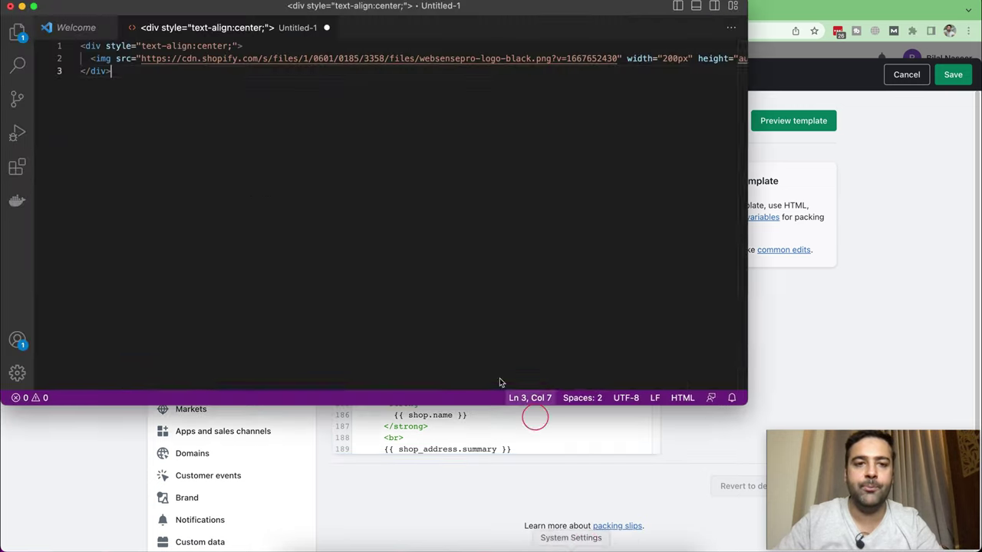
click(337, 280)
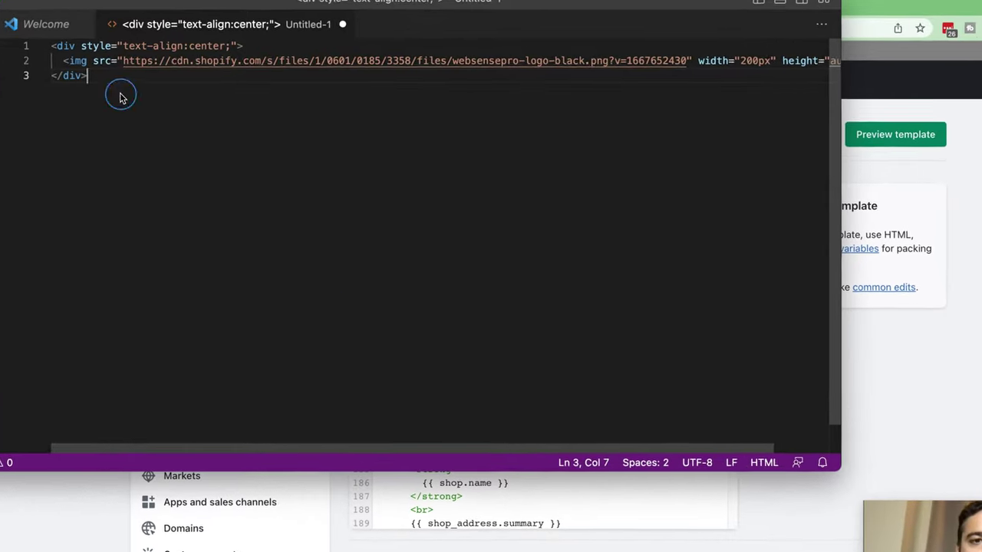
key(super+a)
click(152, 118)
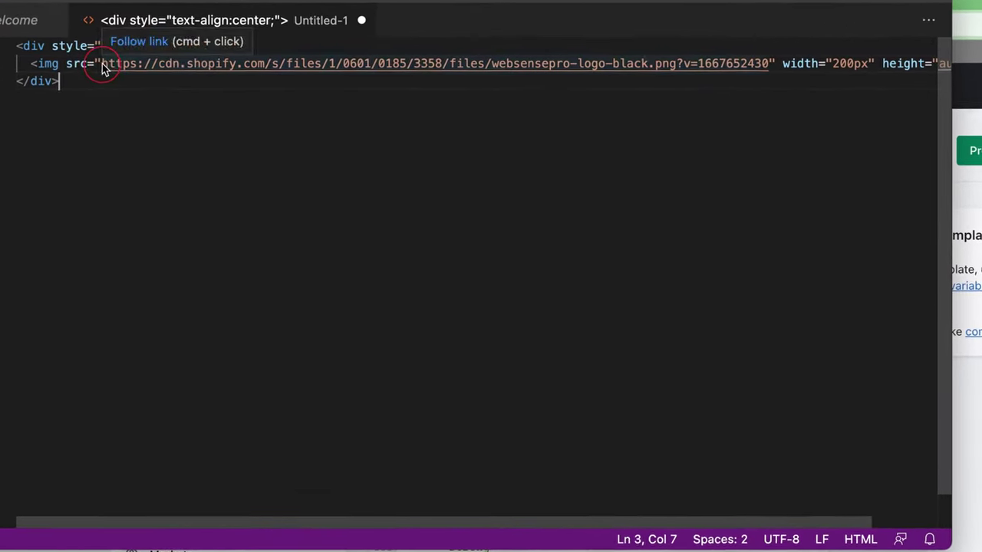
drag(113, 62, 780, 65)
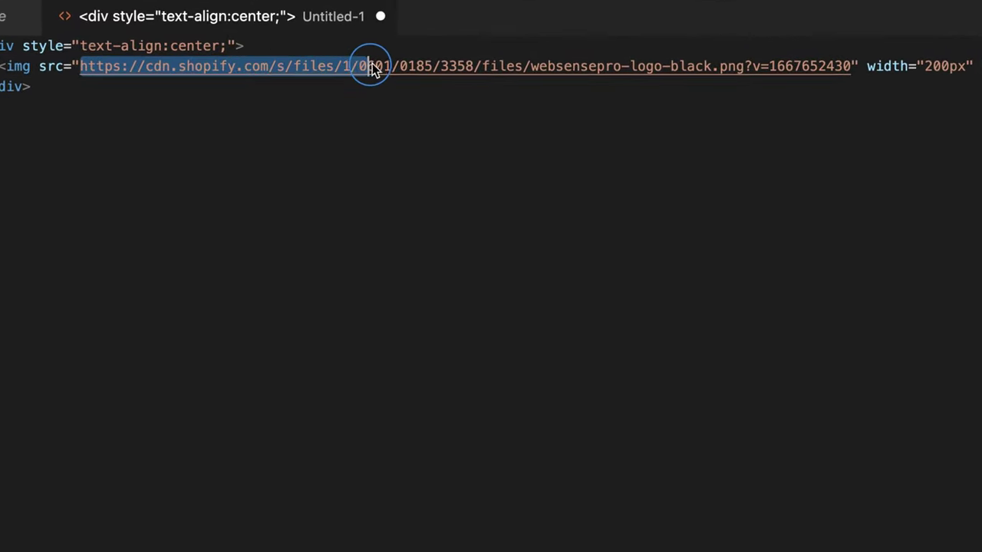
drag(861, 65, 891, 67)
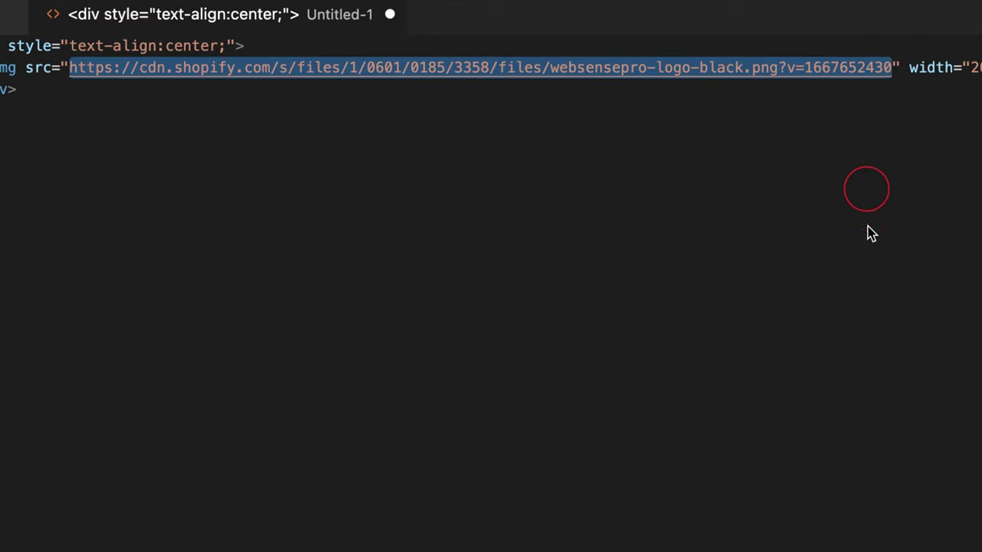
key(super+v)
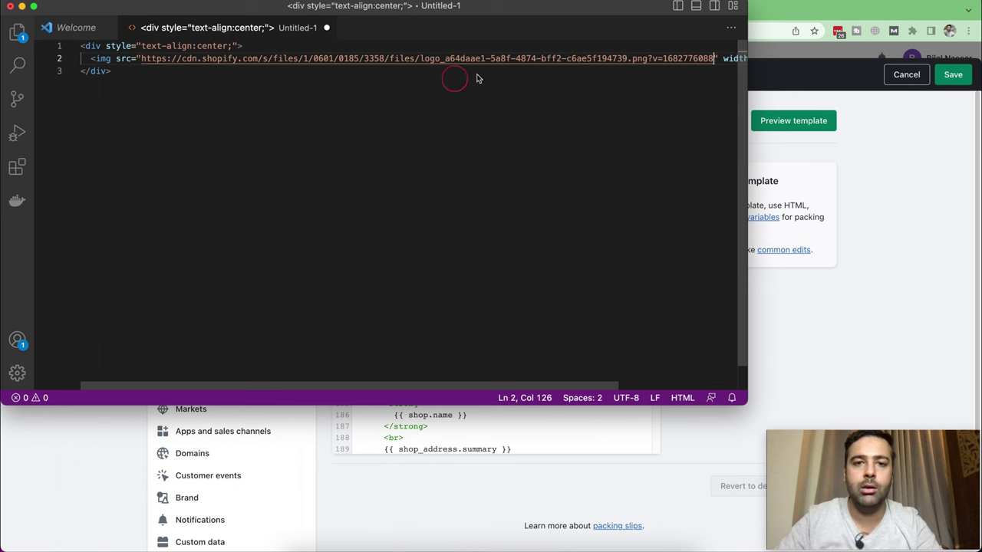
Check the new logo link and copy the whole three-line logo snippet.
key(super+Tab)
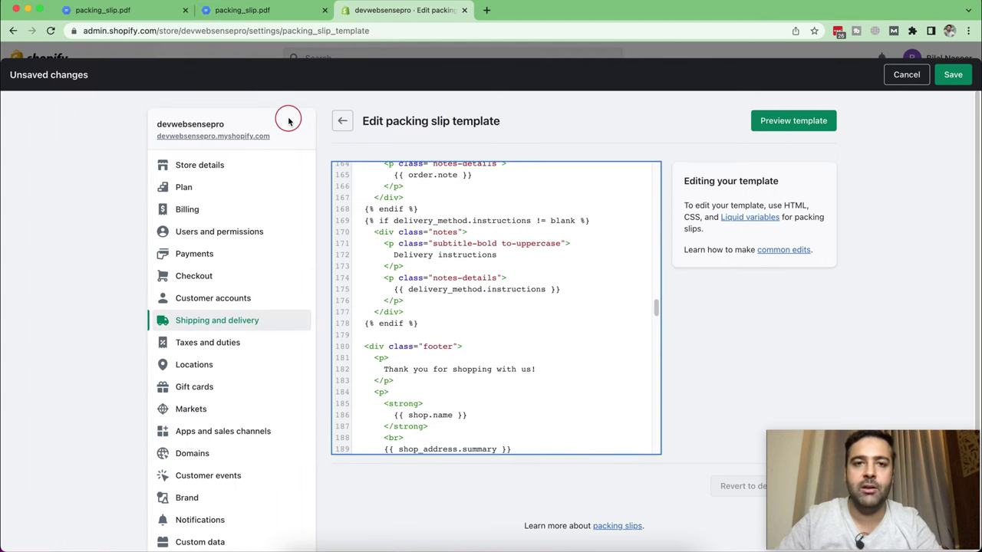
key(super+Tab)
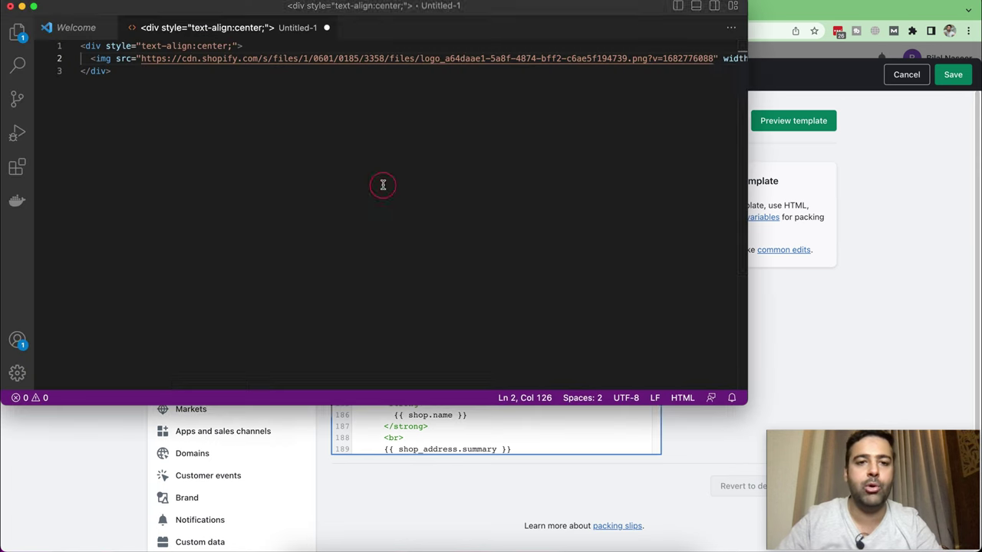
drag(141, 58, 693, 59)
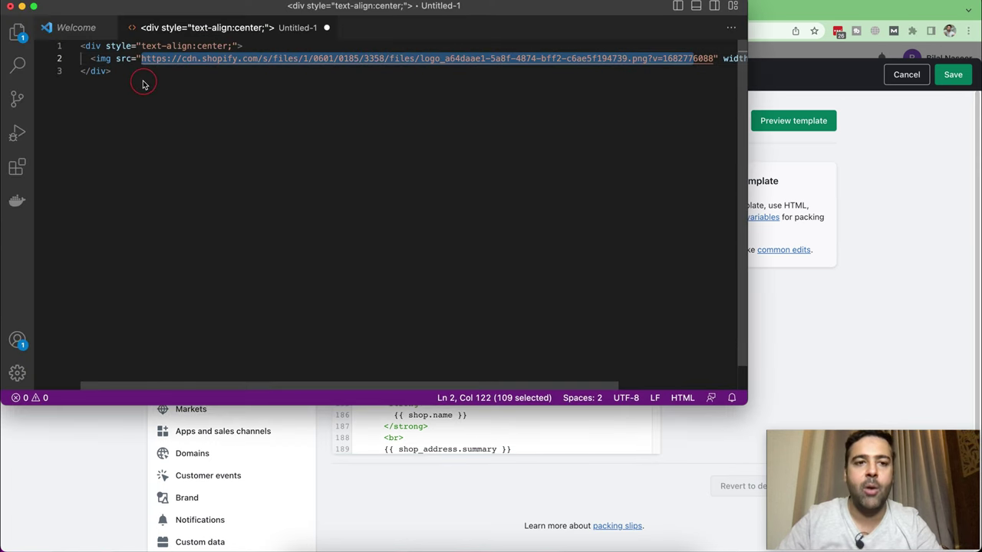
drag(142, 83, 80, 47)
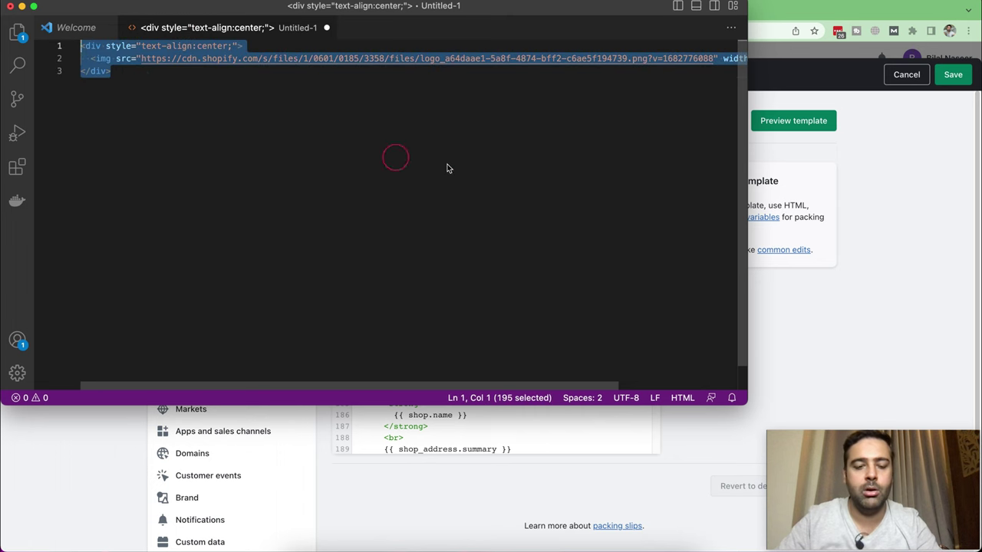
key(super+Tab)
Paste the centred logo block above <div class="footer"> and save the template.
scroll(428, 343, down, 1)
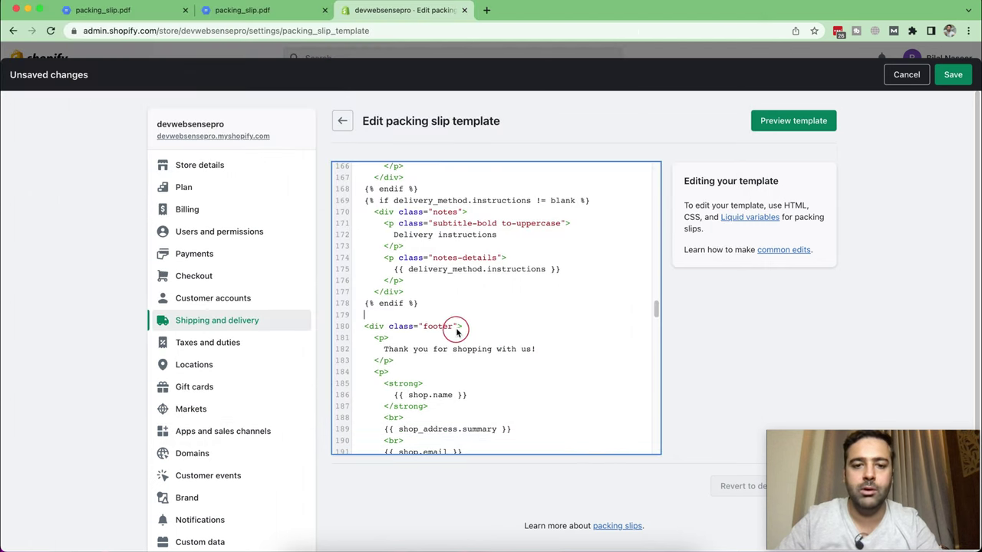
key(super+v)
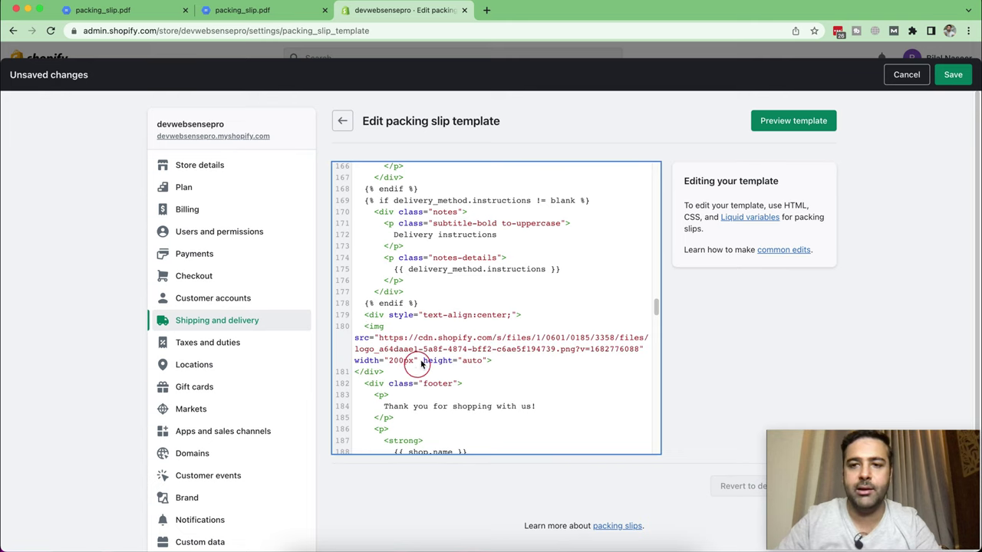
click(952, 76)
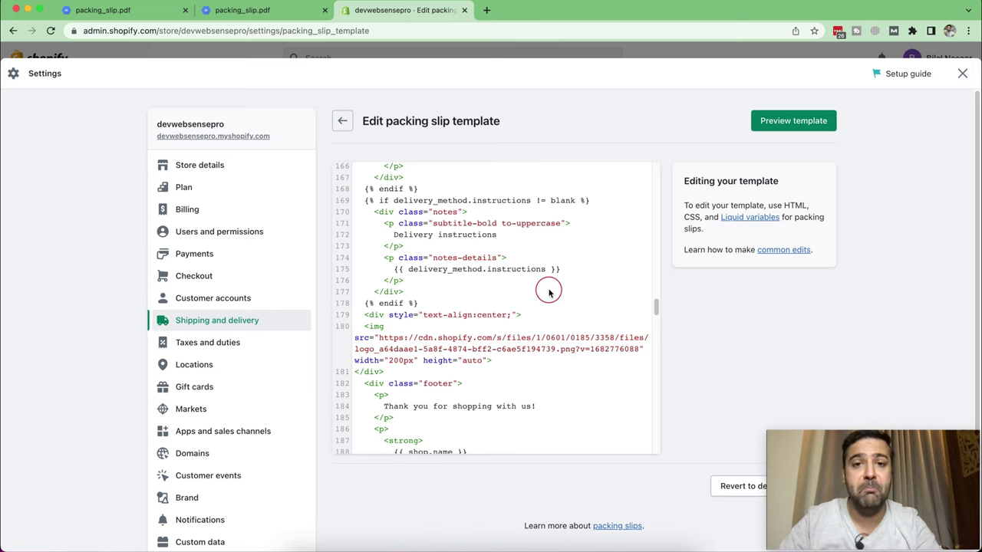
drag(379, 337, 638, 351)
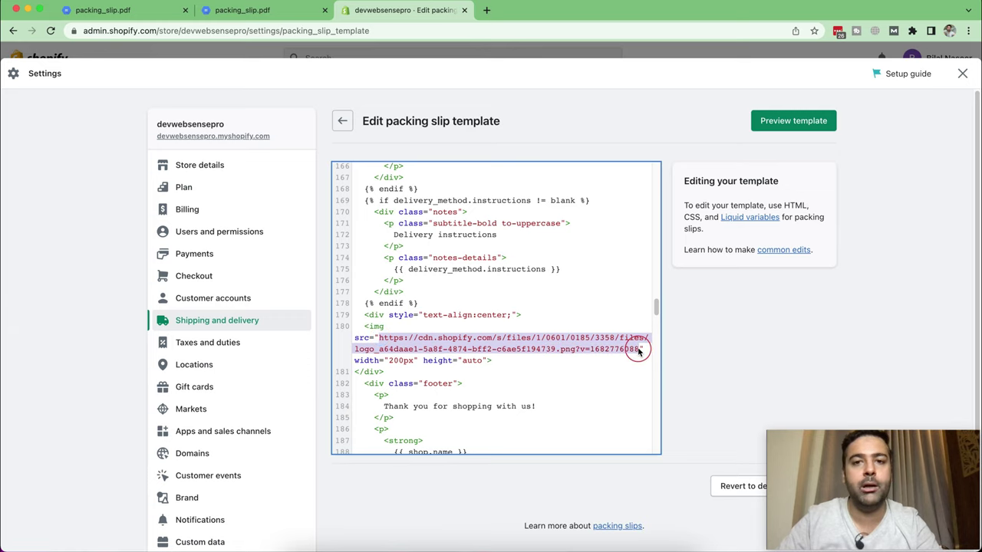
click(755, 330)
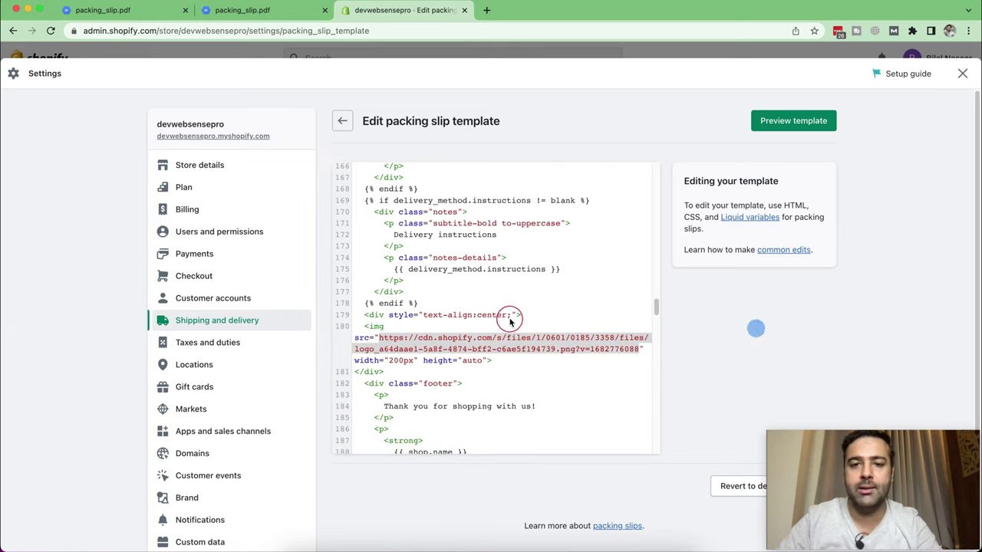
Preview the packing slip to confirm the logo above the footer, then return to the editor.
click(771, 126)
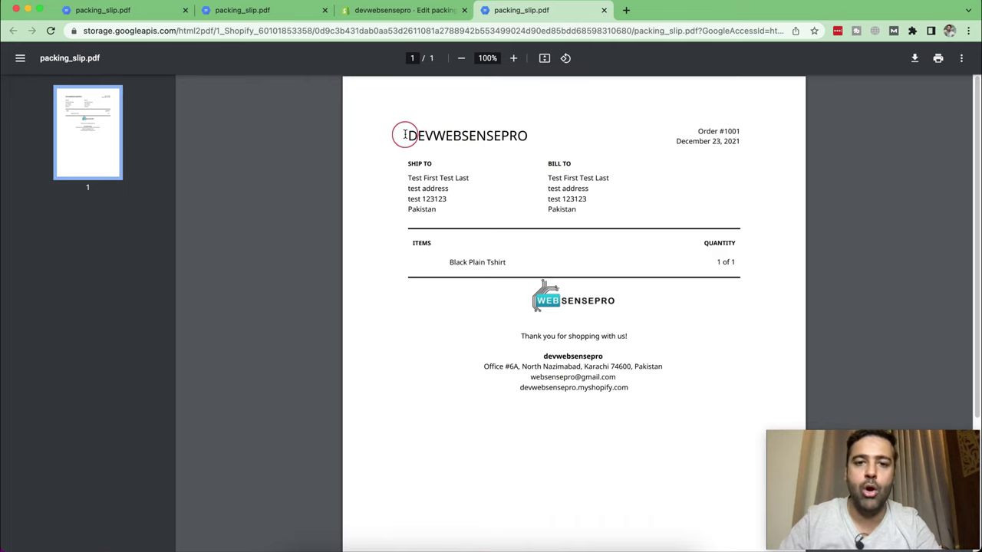
drag(397, 135, 526, 142)
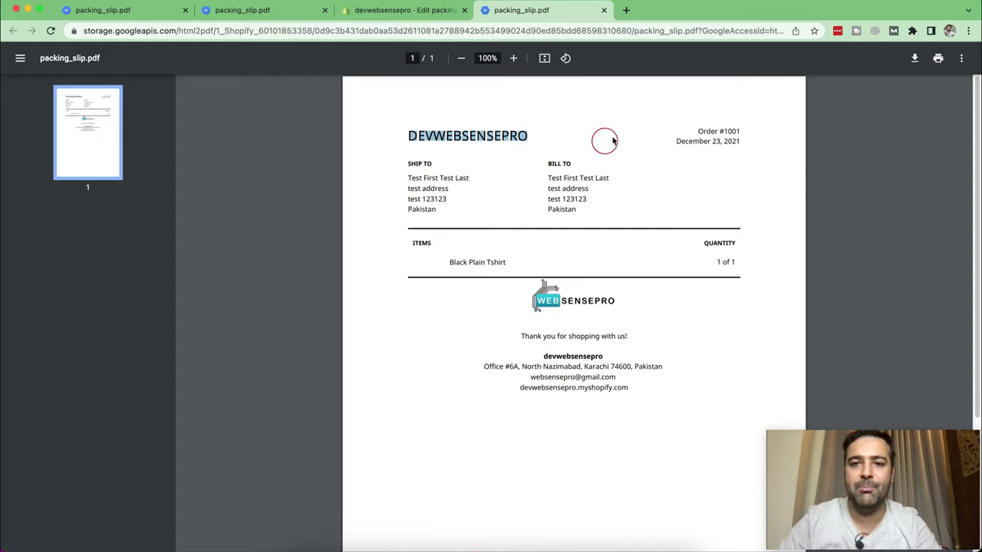
click(416, 10)
Select the centred logo block above the footer in the template code.
scroll(548, 270, up, 3)
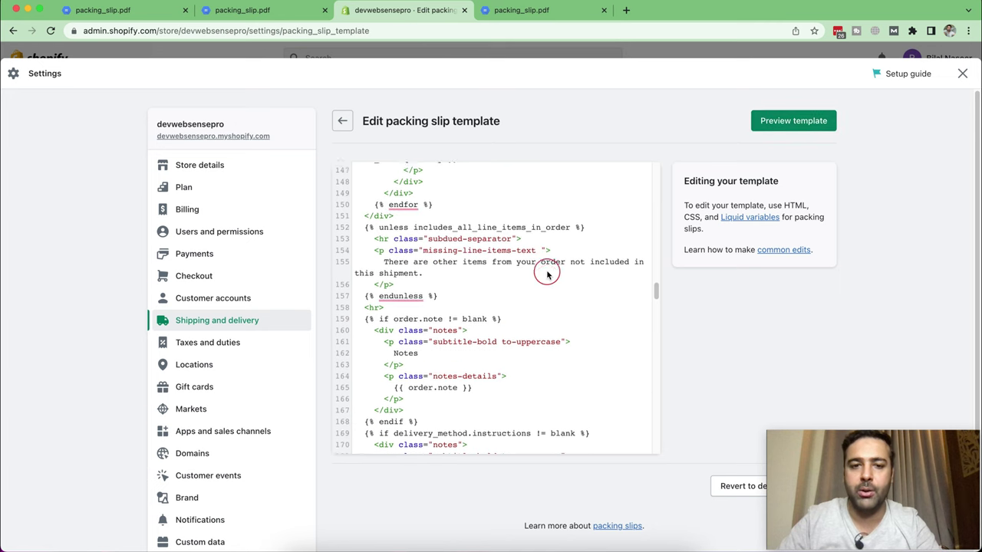
scroll(529, 300, down, 2)
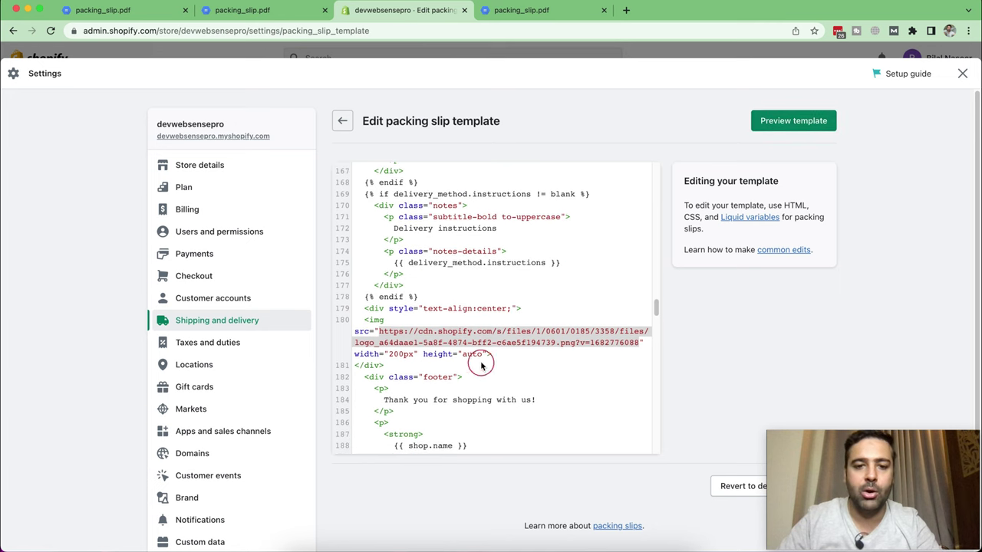
drag(384, 366, 367, 307)
key(ctrl+c)
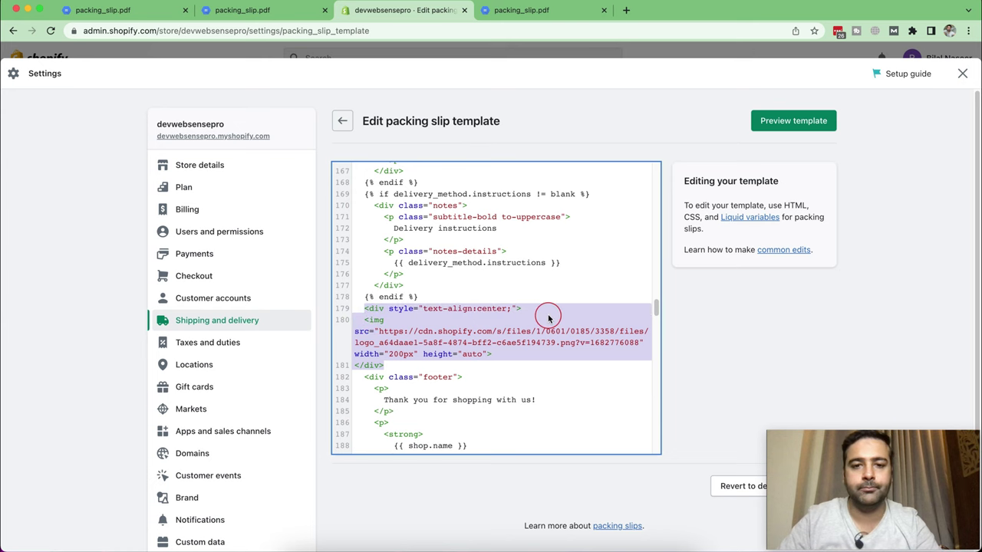
Paste the logo block on a new first line of the template and save.
scroll(548, 318, up, 8)
scroll(548, 318, up, 5)
scroll(548, 318, up, 3)
scroll(547, 318, up, 5)
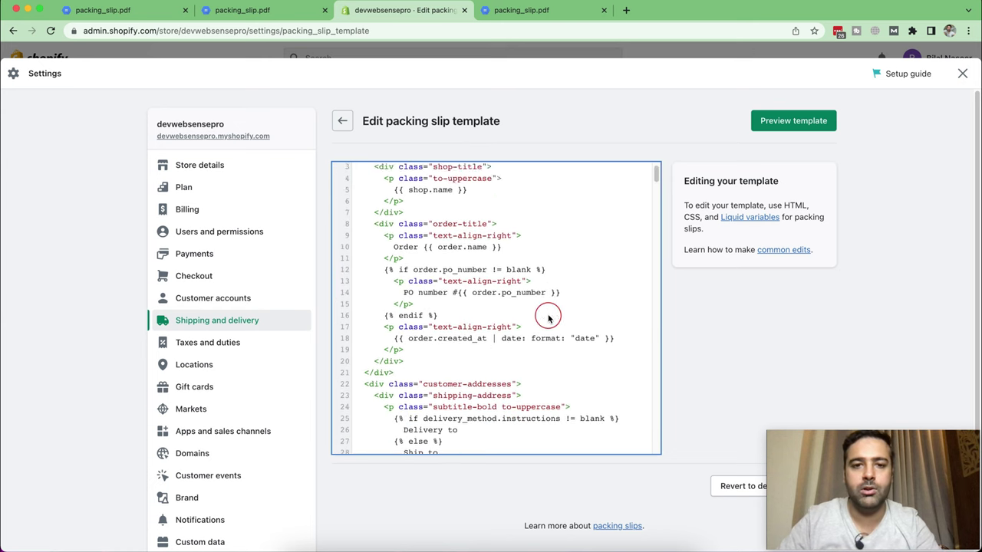
scroll(548, 318, up, 1)
click(481, 171)
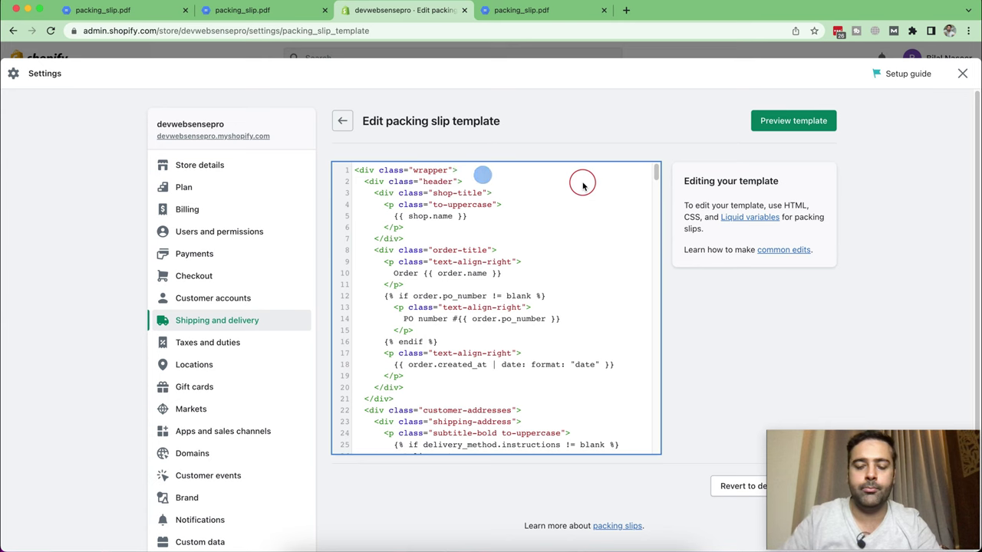
key(Return)
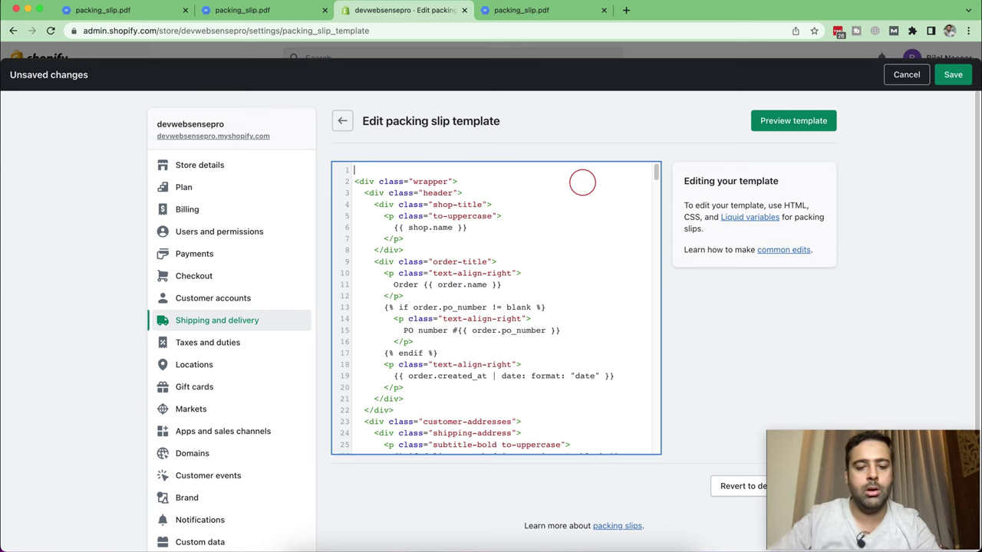
key(ctrl+v)
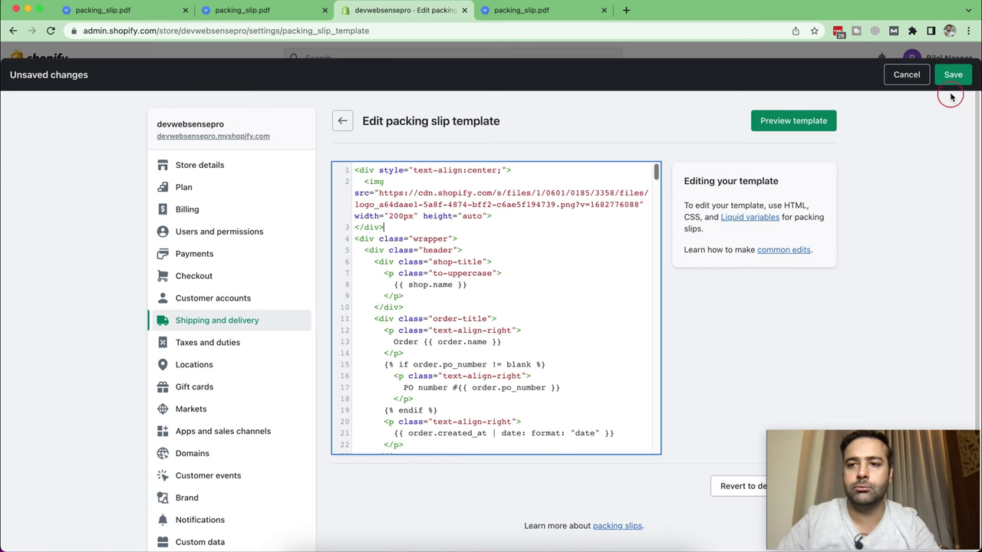
click(953, 81)
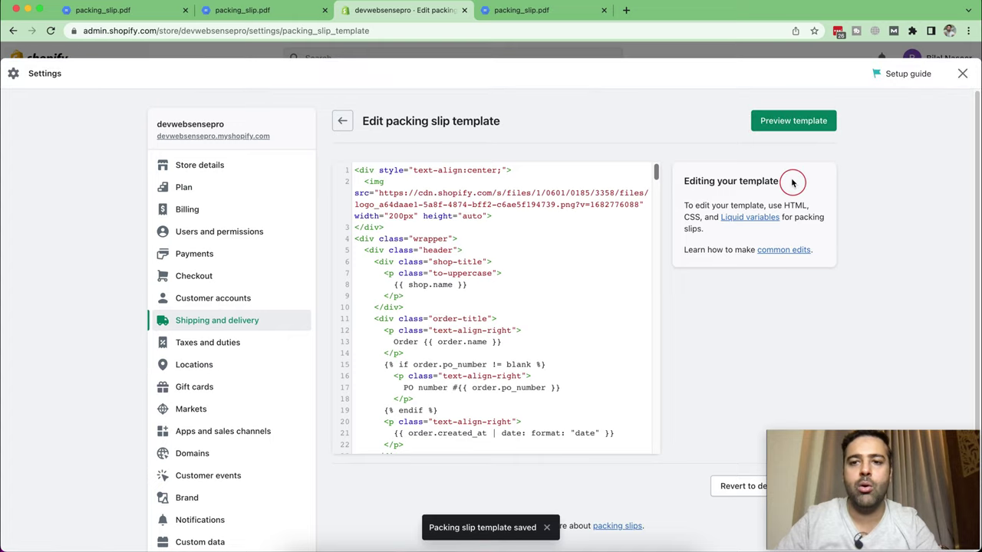
Preview packing_slip.pdf showing the WebSensePro logo at the top and above the footer.
click(795, 132)
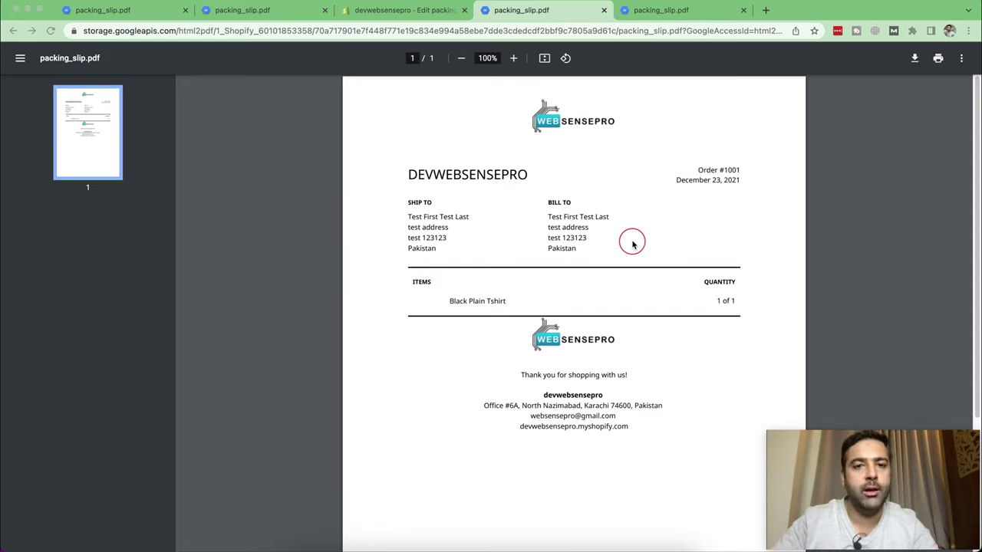
Inspect the logo img tag's width and height values in the packing slip template.
click(431, 12)
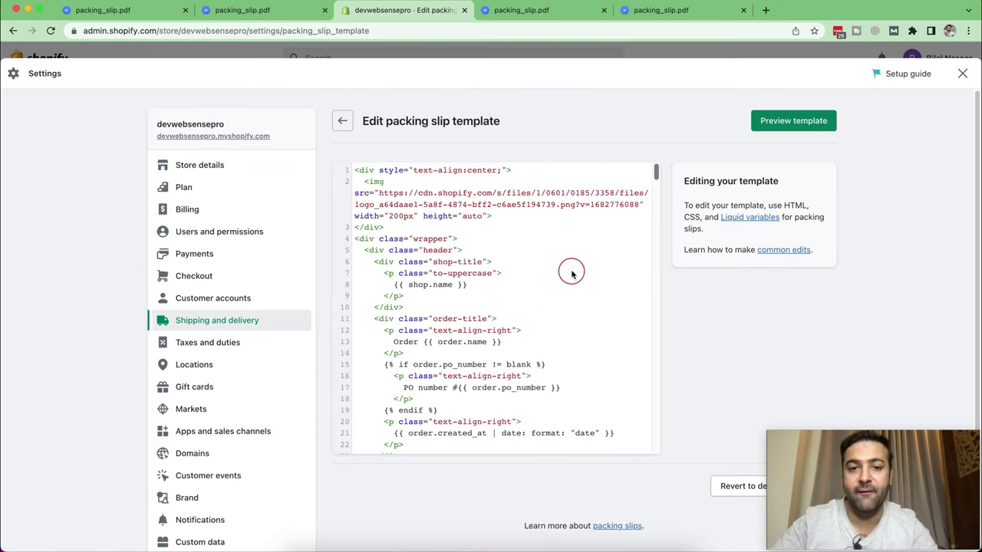
double_click(393, 216)
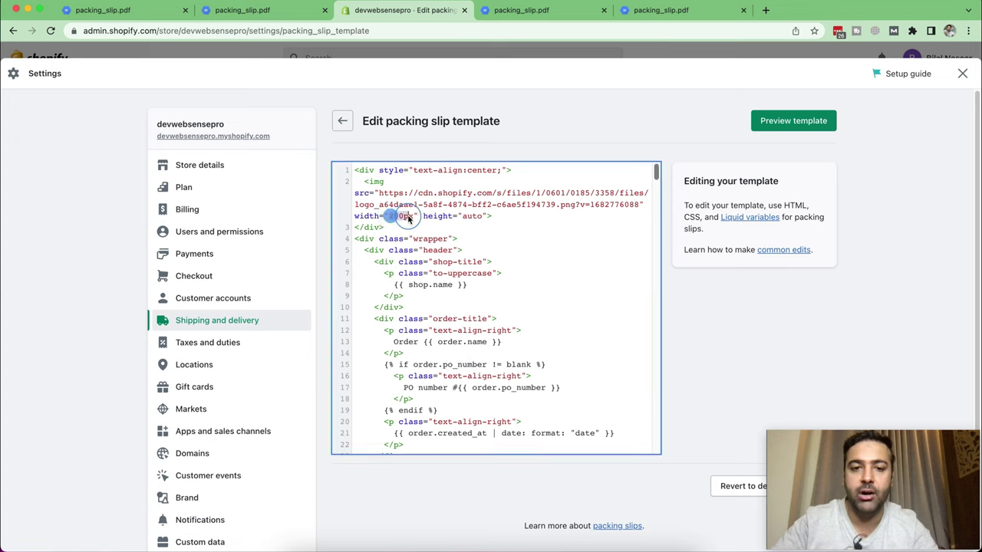
double_click(472, 216)
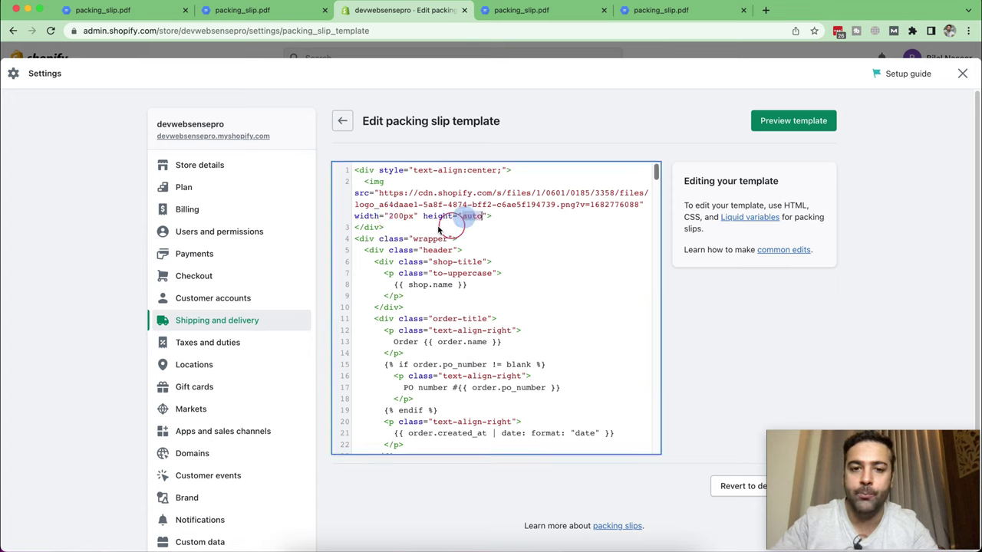
double_click(391, 218)
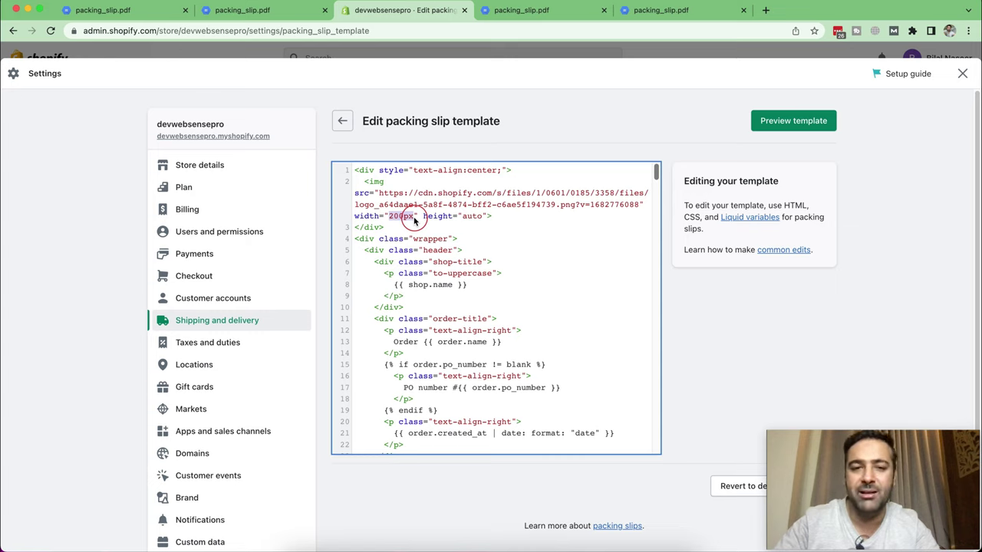
Try a 220px logo width, leave it at 200px, and check the packing slip preview.
text(220px)
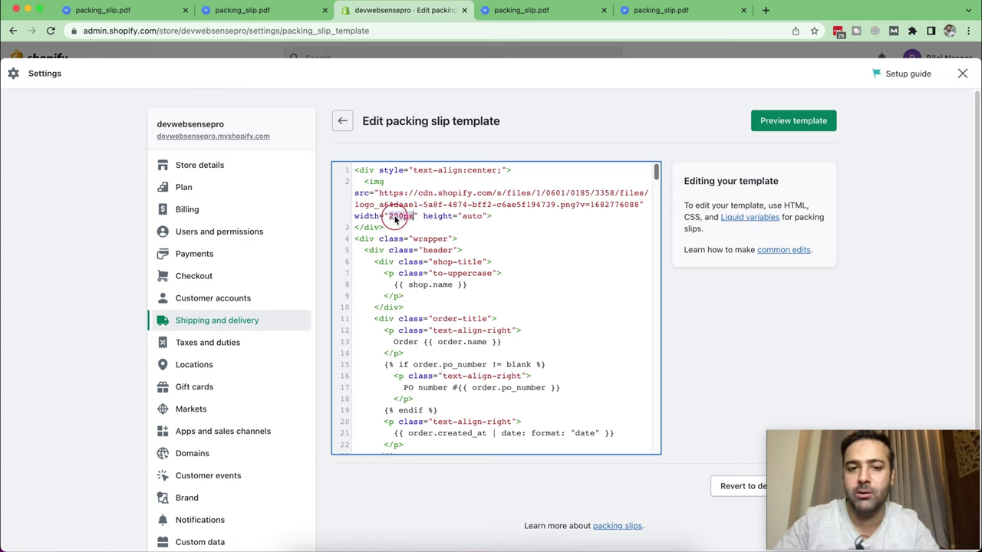
click(391, 216)
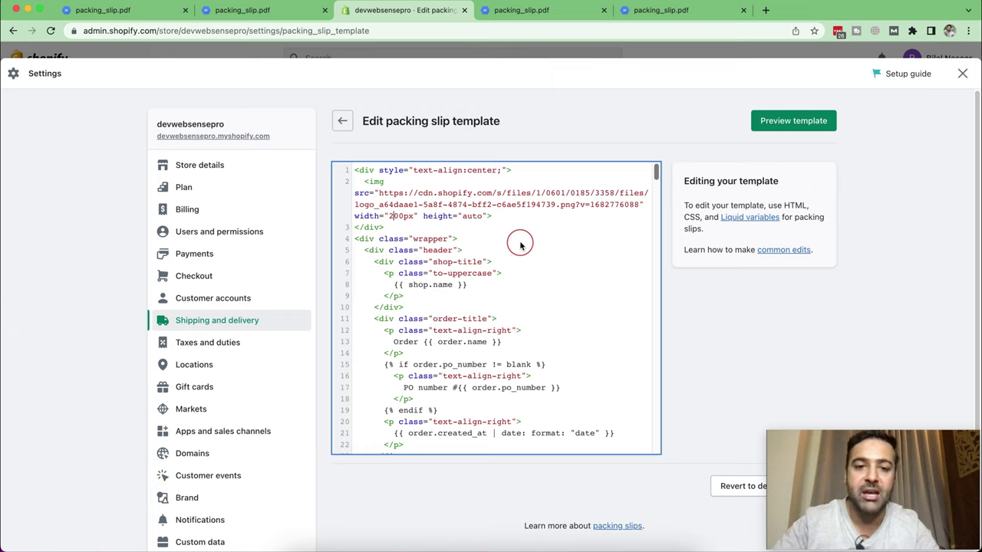
drag(414, 216, 388, 218)
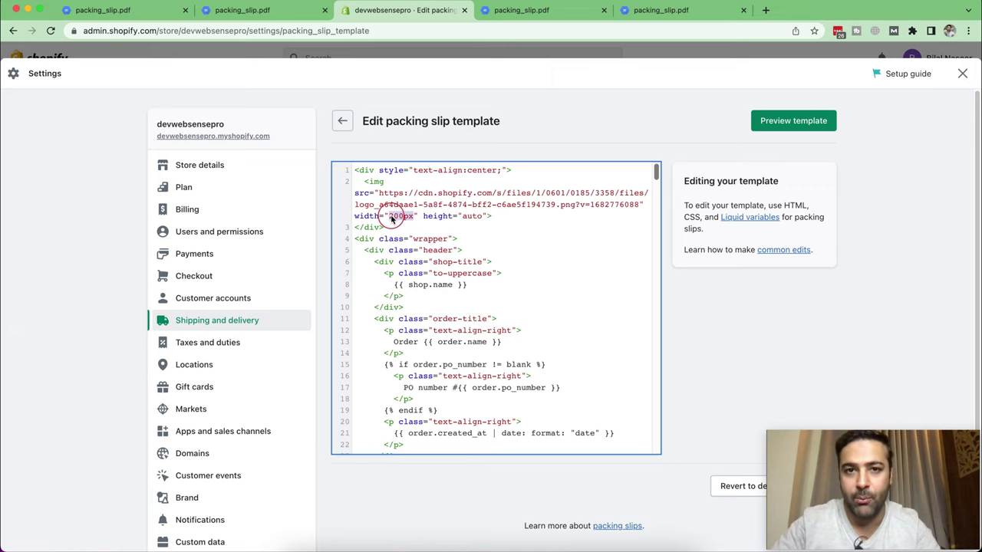
click(509, 13)
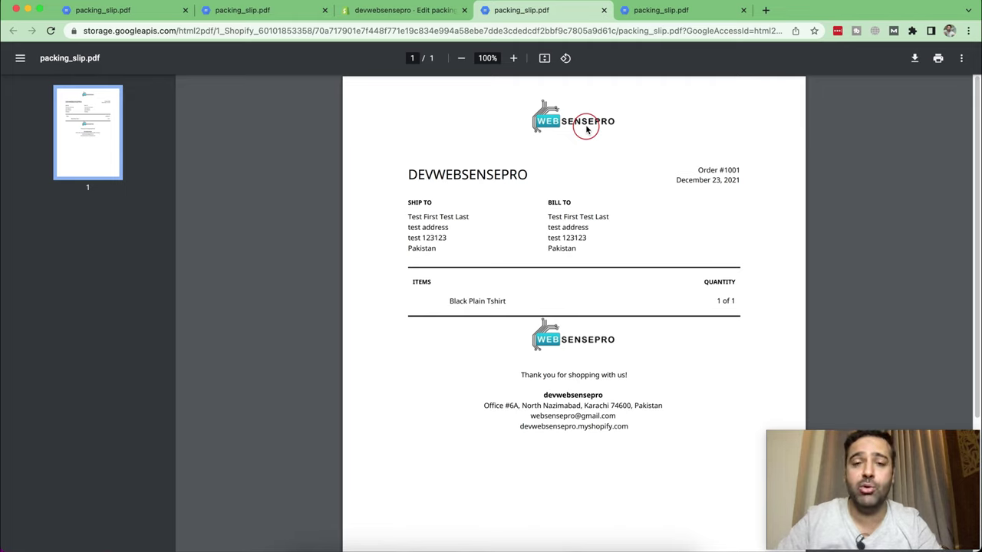